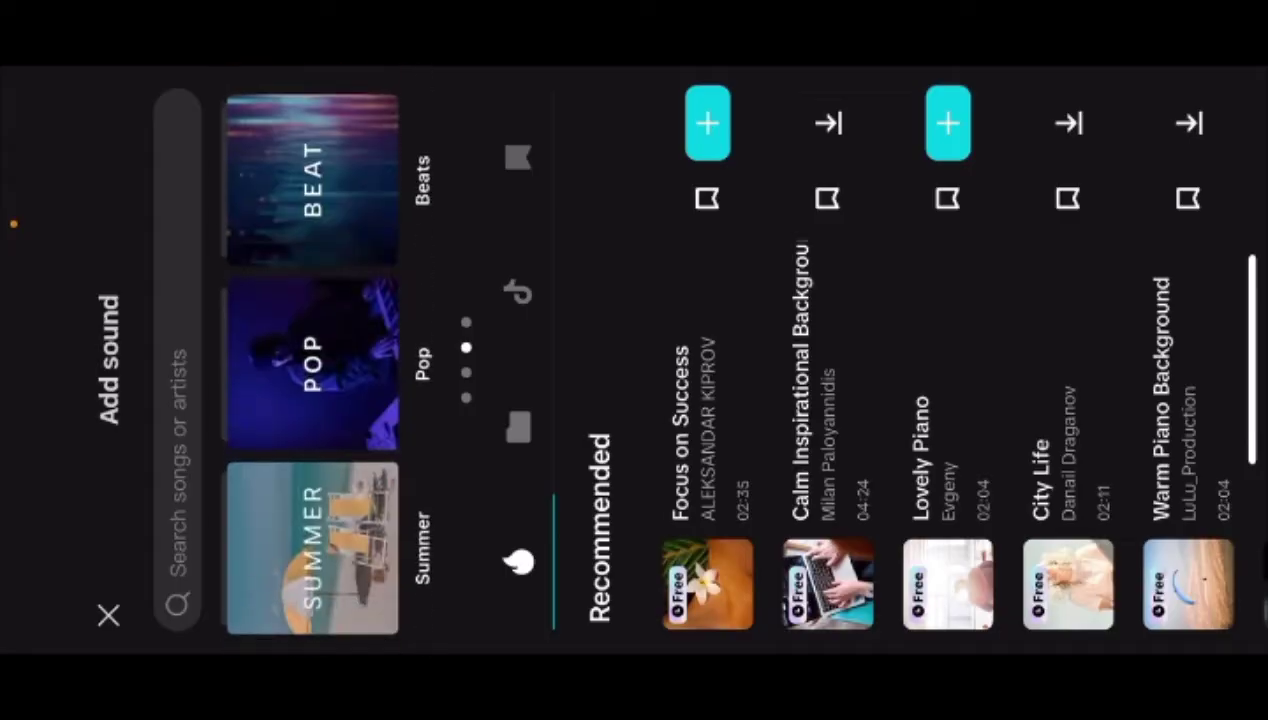
Step: Browse the sound lists and bookmark Focus on Success as a favourite
scroll(775, 360, "down", 10)
scroll(730, 360, "up", 10)
left_click(518, 157)
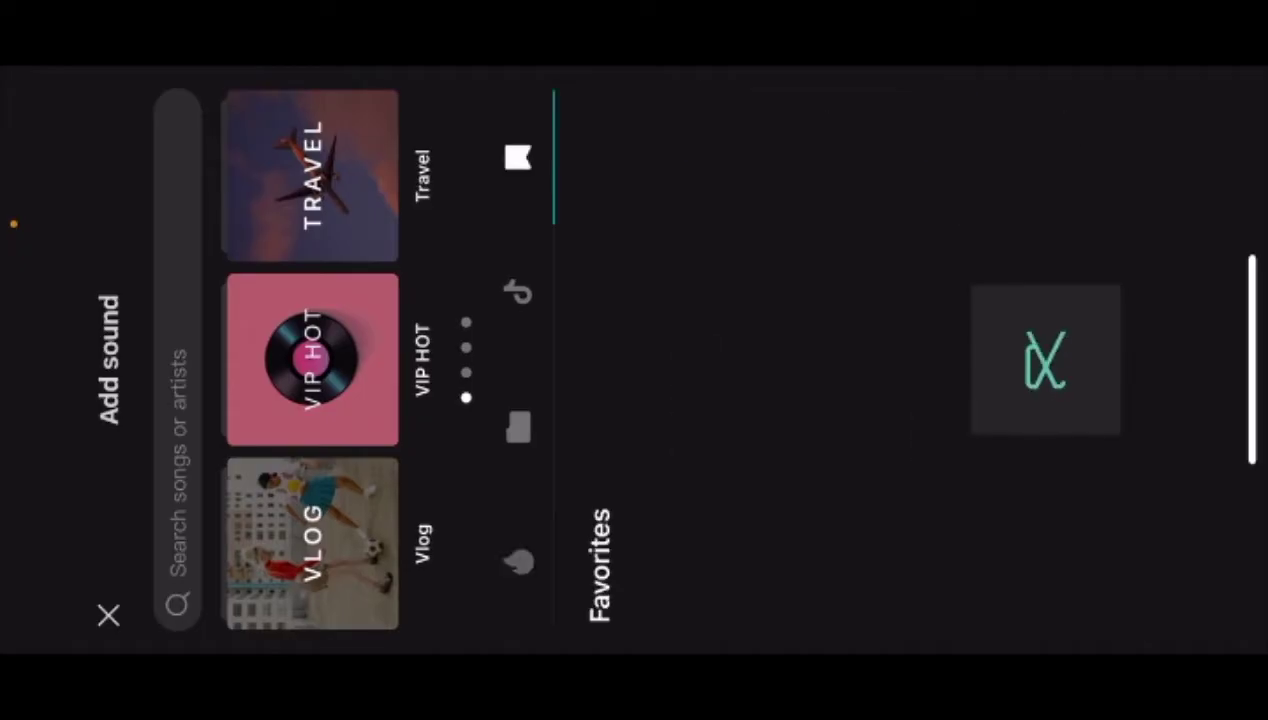
scroll(730, 360, "down", 5)
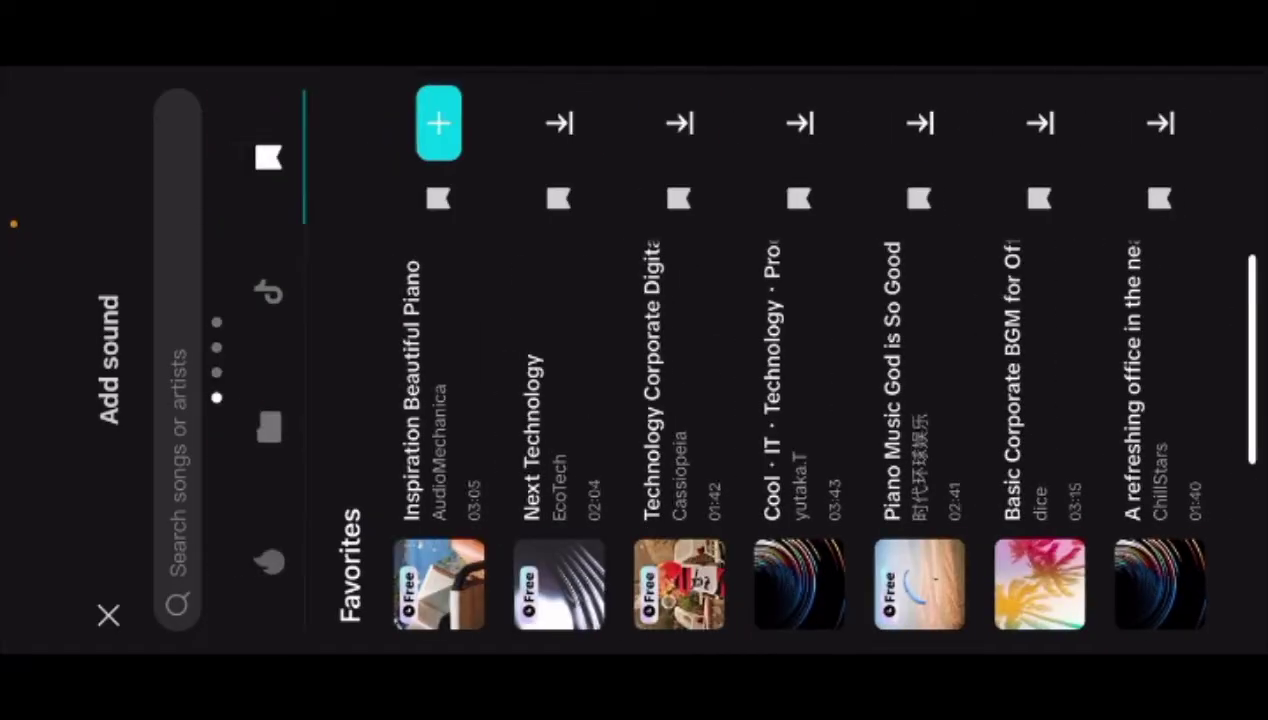
scroll(730, 360, "up", 10)
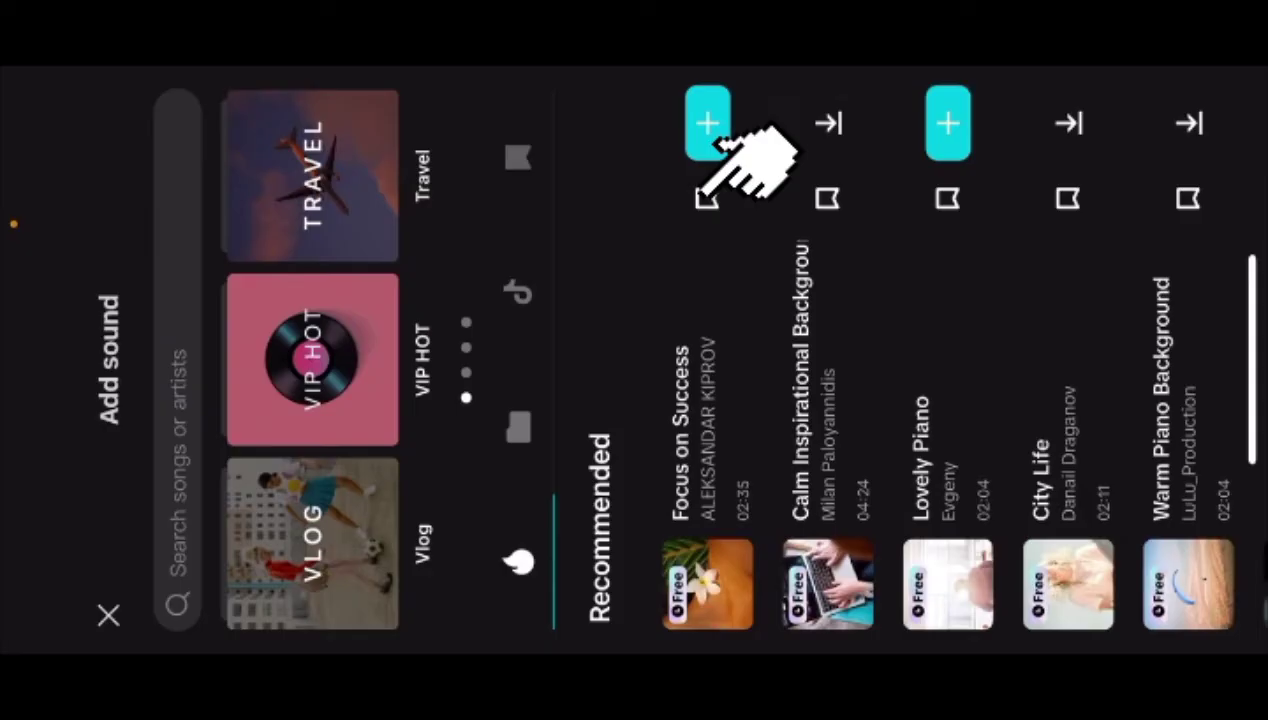
left_click(716, 197)
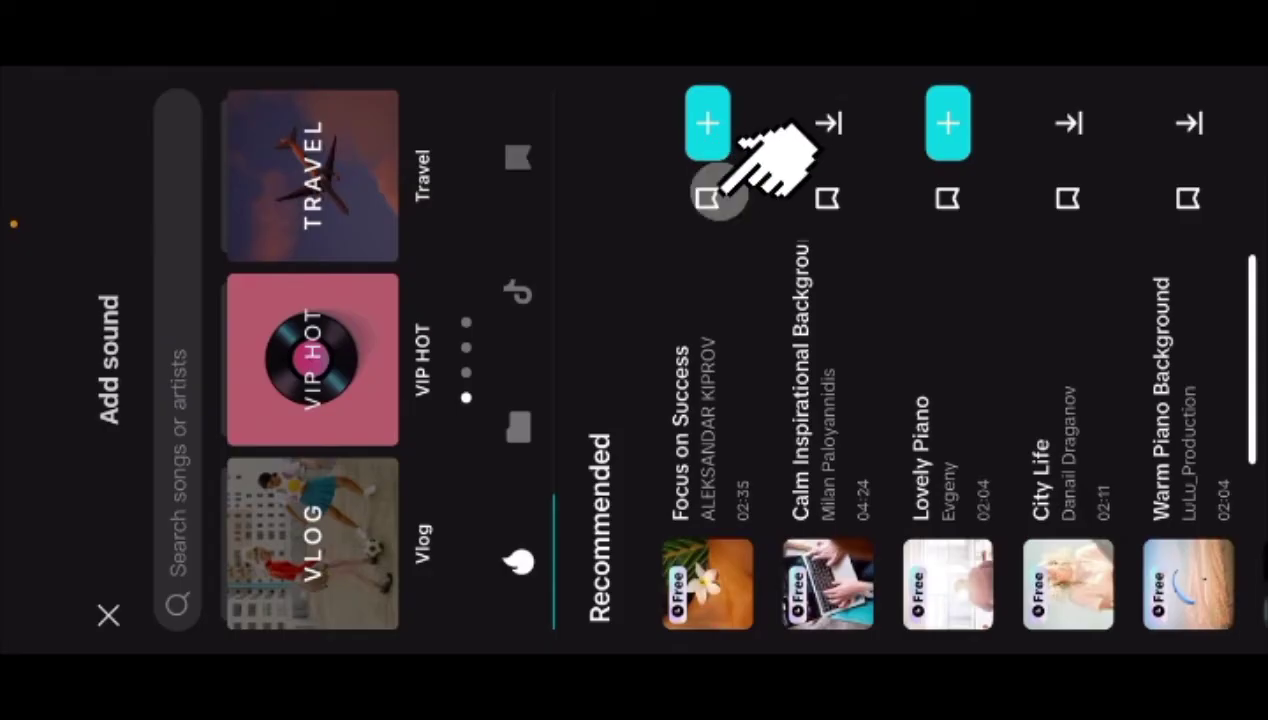
left_click(710, 197)
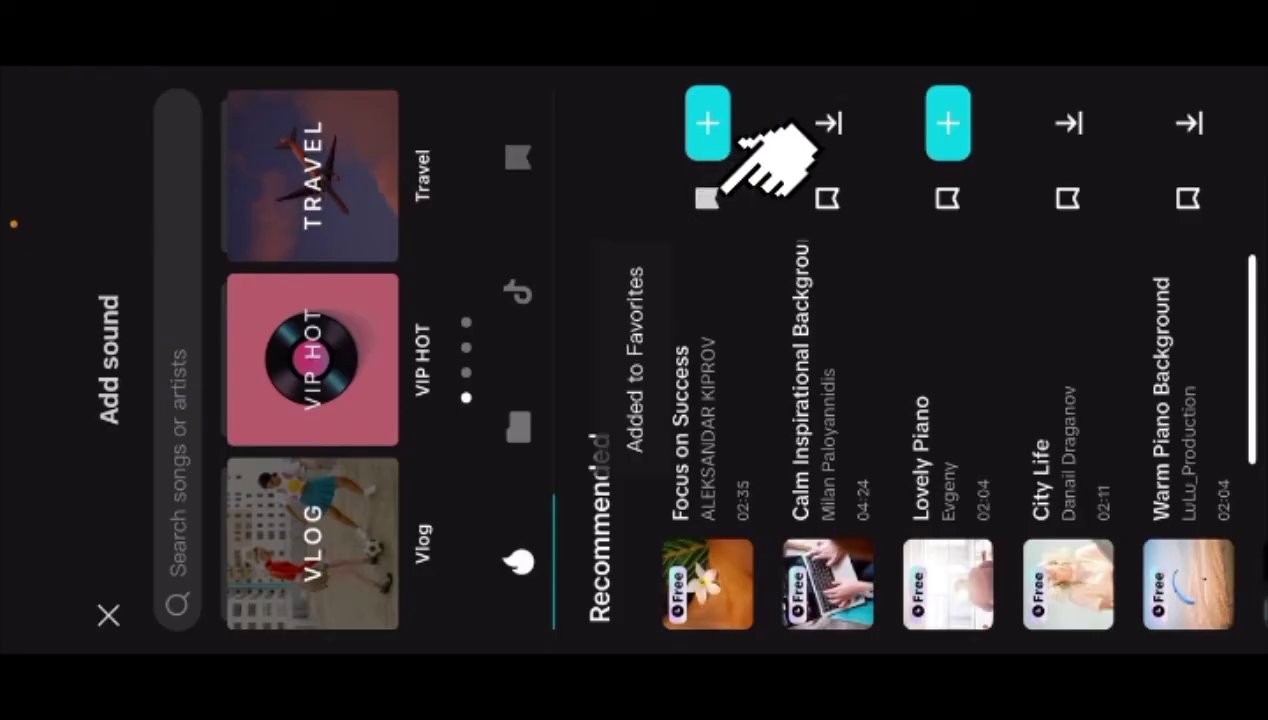
Step: Show the favourite sounds list and scroll to its end at Countless
left_click(518, 157)
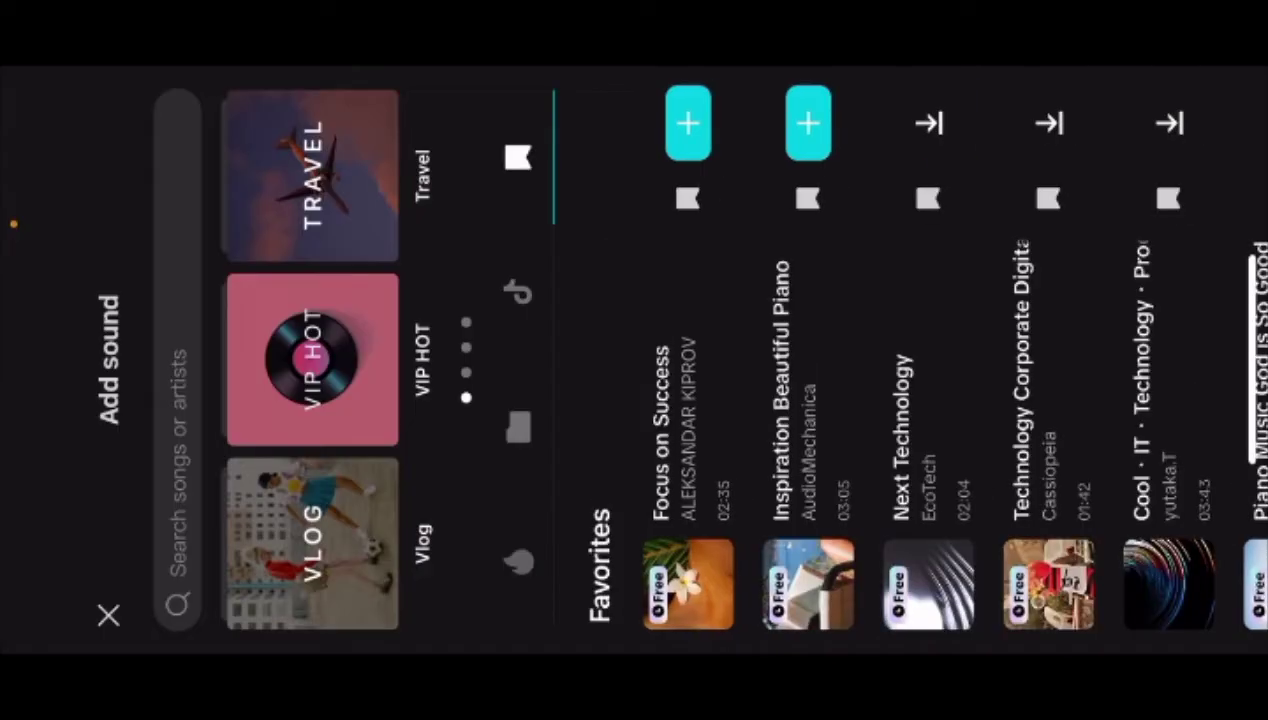
scroll(900, 360, "right", 3)
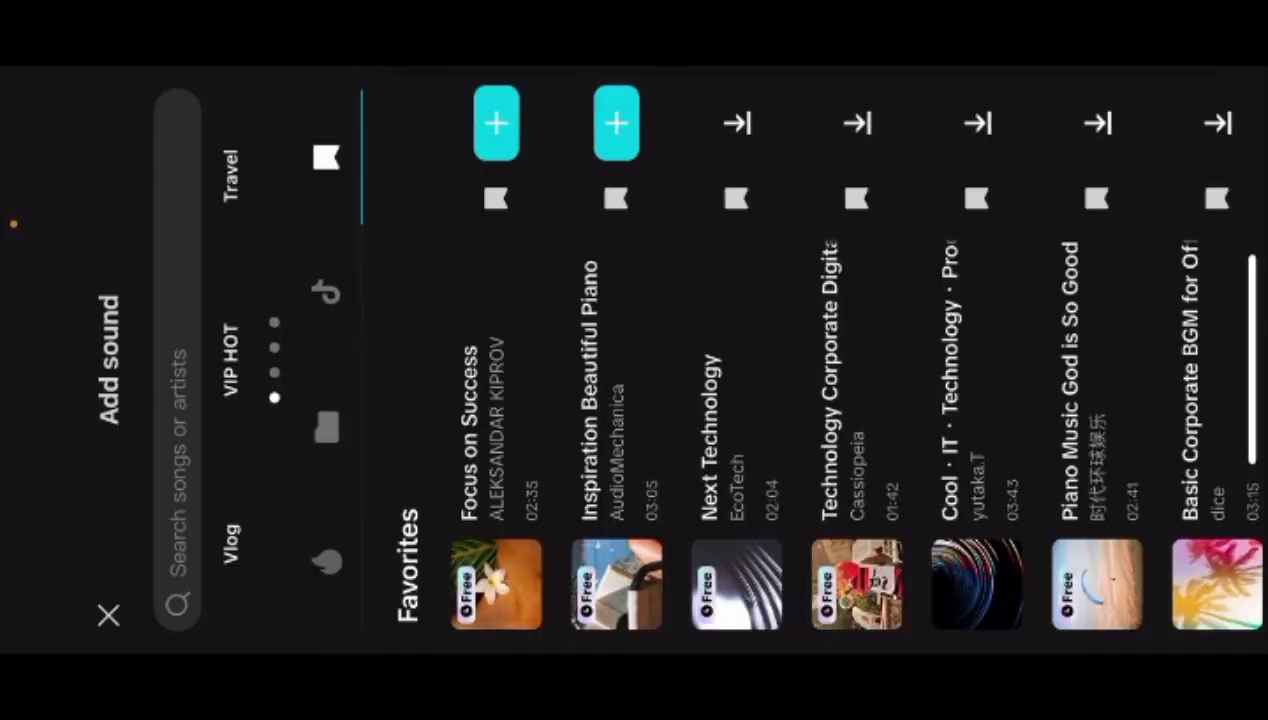
scroll(900, 360, "right", 5)
scroll(900, 360, "right", 5)
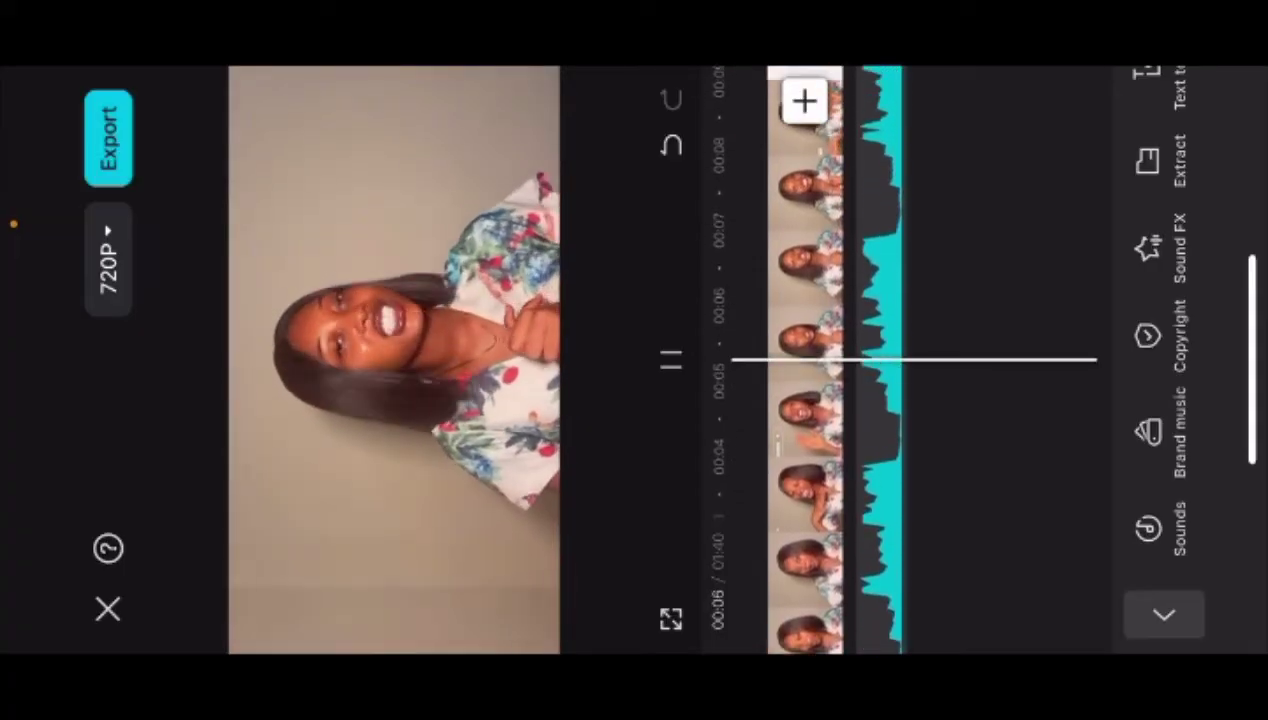
Step: Pause the preview and rewind the timeline to 00:00
left_click(670, 358)
left_click_drag(800, 560, 800, 140)
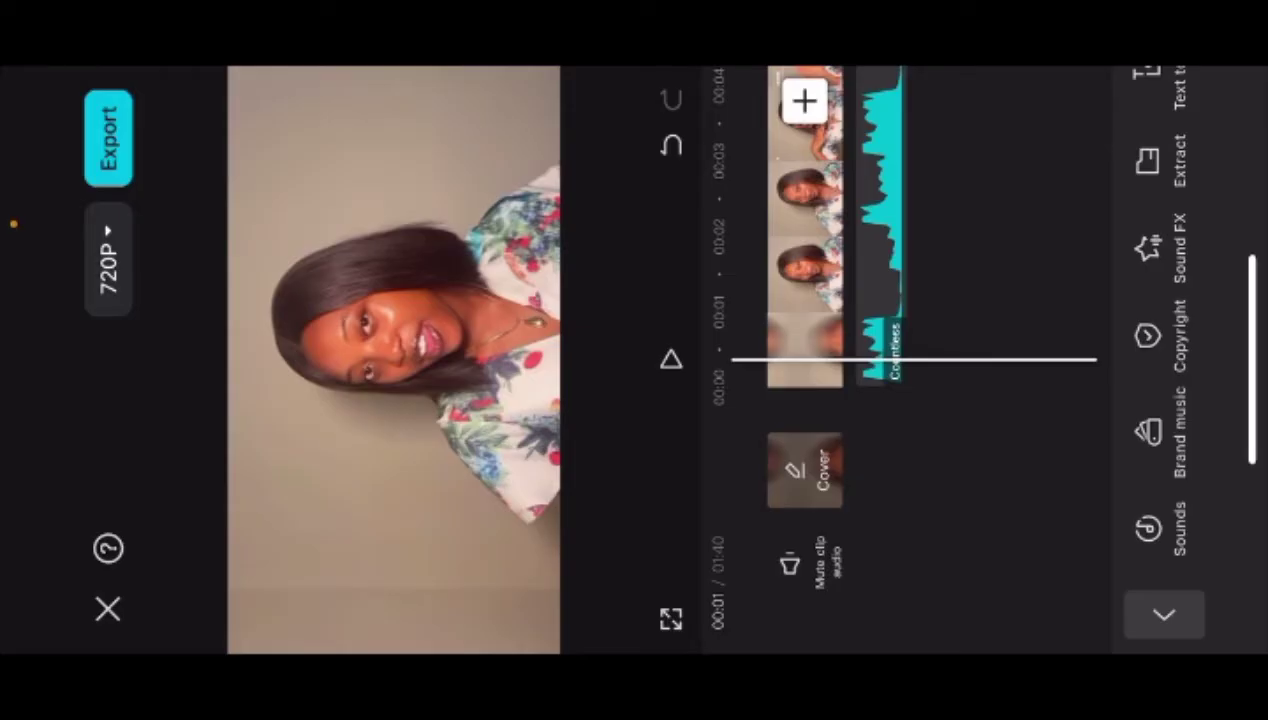
Step: Select the Countless music track beneath the talking-head clip
left_click(880, 200)
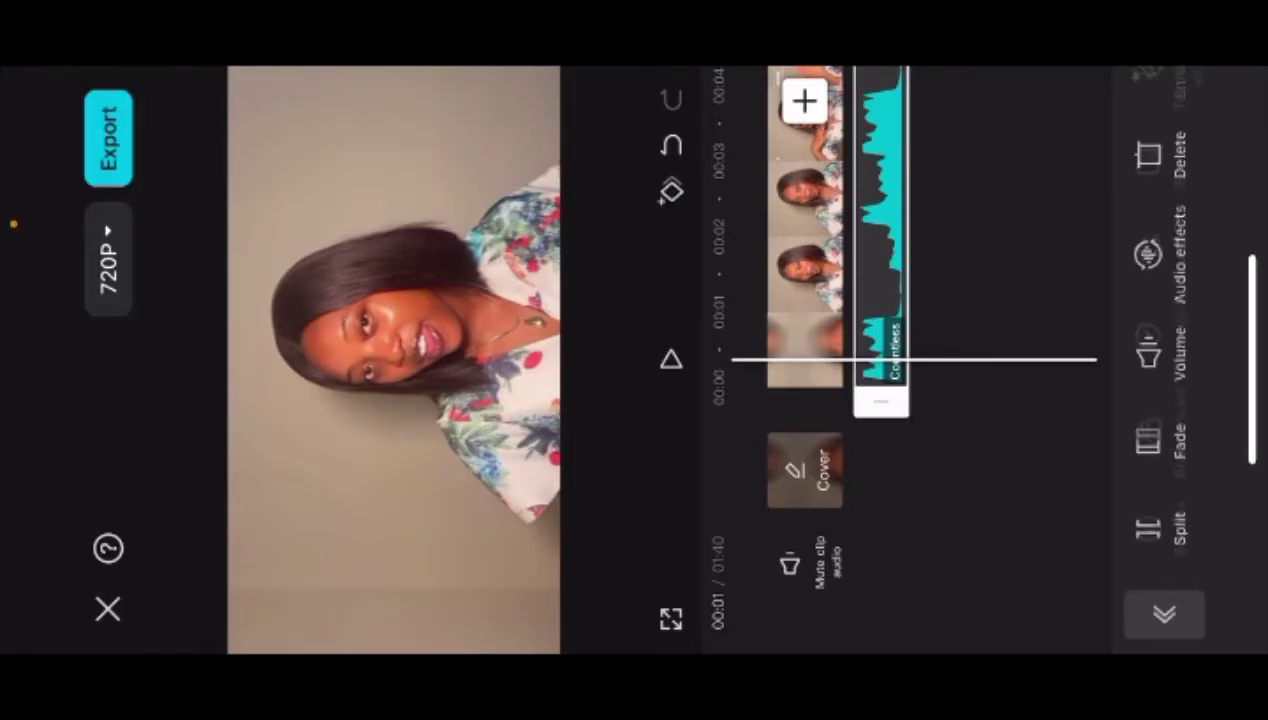
left_click(1000, 250)
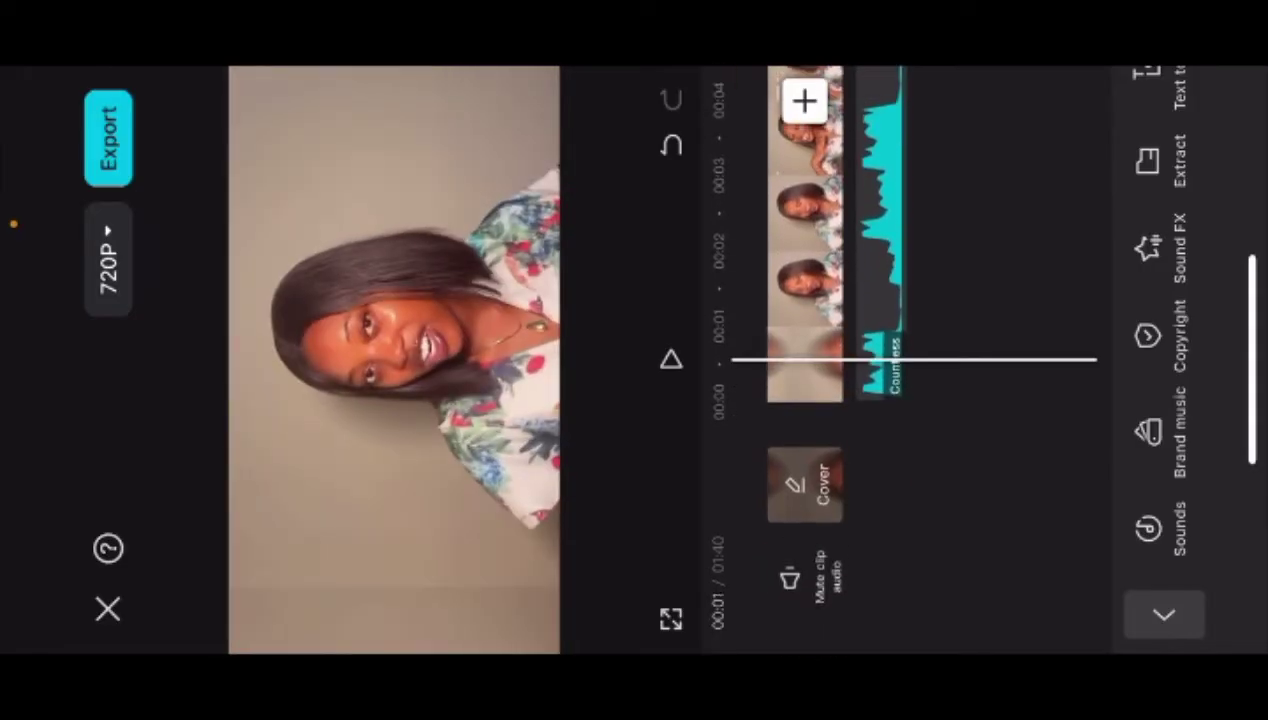
left_click(805, 250)
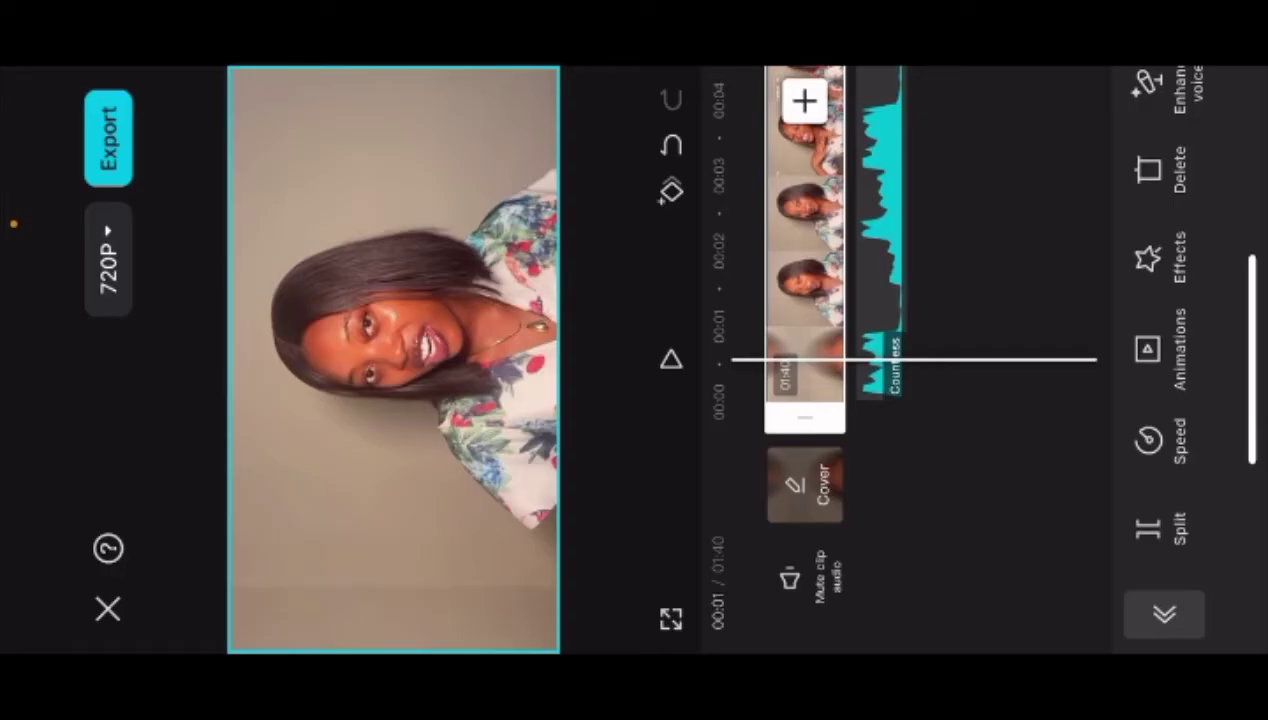
left_click(880, 250)
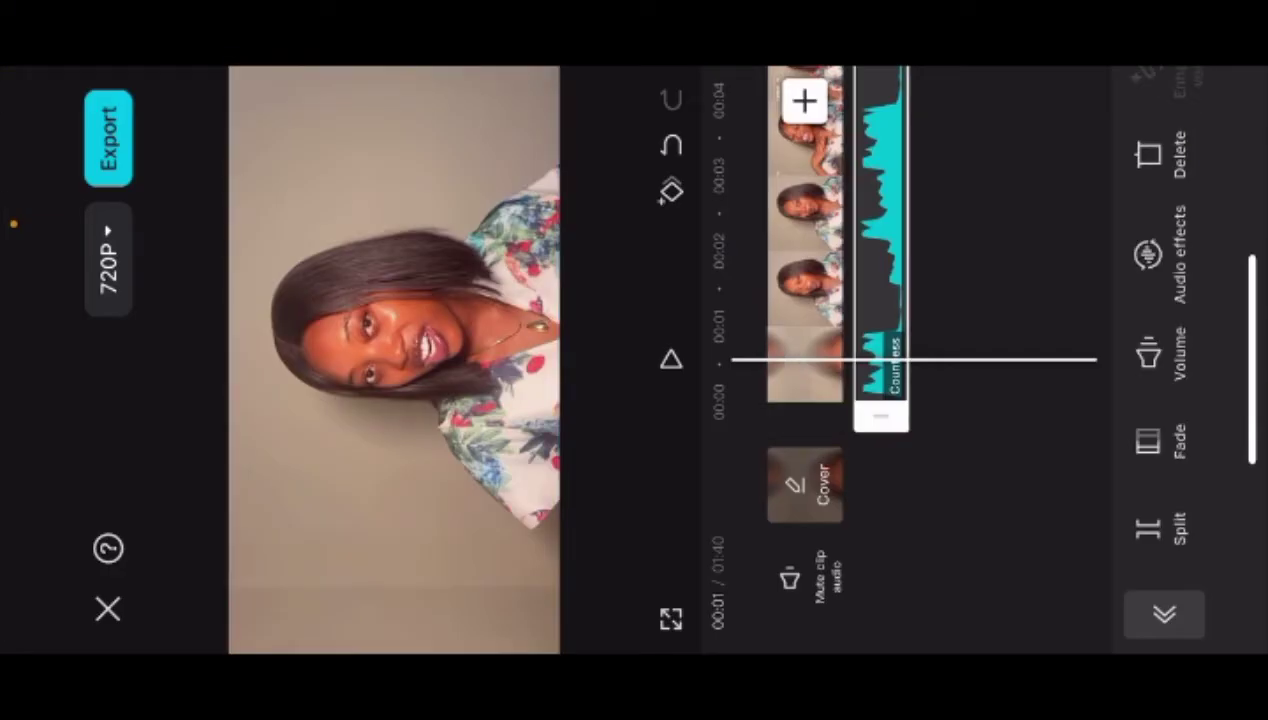
mouse_move(805, 200)
left_mouse_down()
mouse_move(805, 450)
mouse_move(805, 225)
left_mouse_up()
Step: Lower the Countless volume to about 5, preview it, and return to 00:04
left_click(1160, 355)
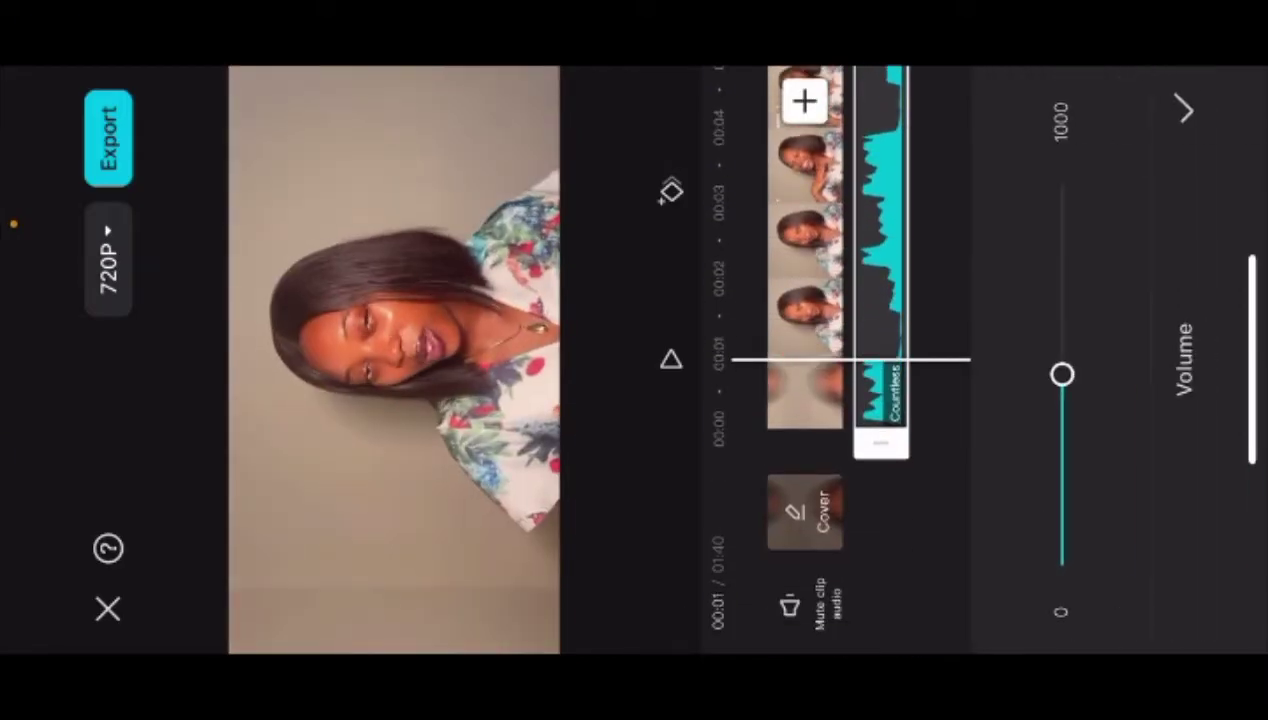
left_click_drag(1062, 374, 1062, 554)
left_click(671, 359)
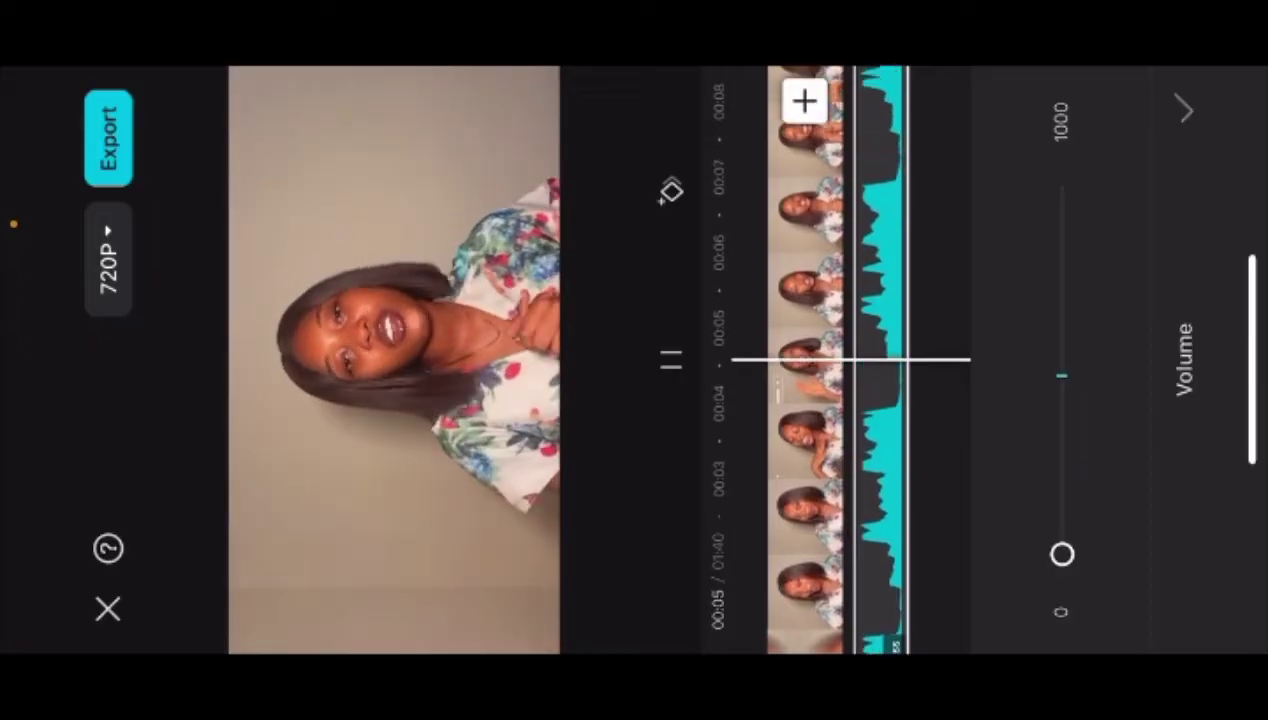
left_click(1185, 110)
left_click_drag(800, 430, 800, 360)
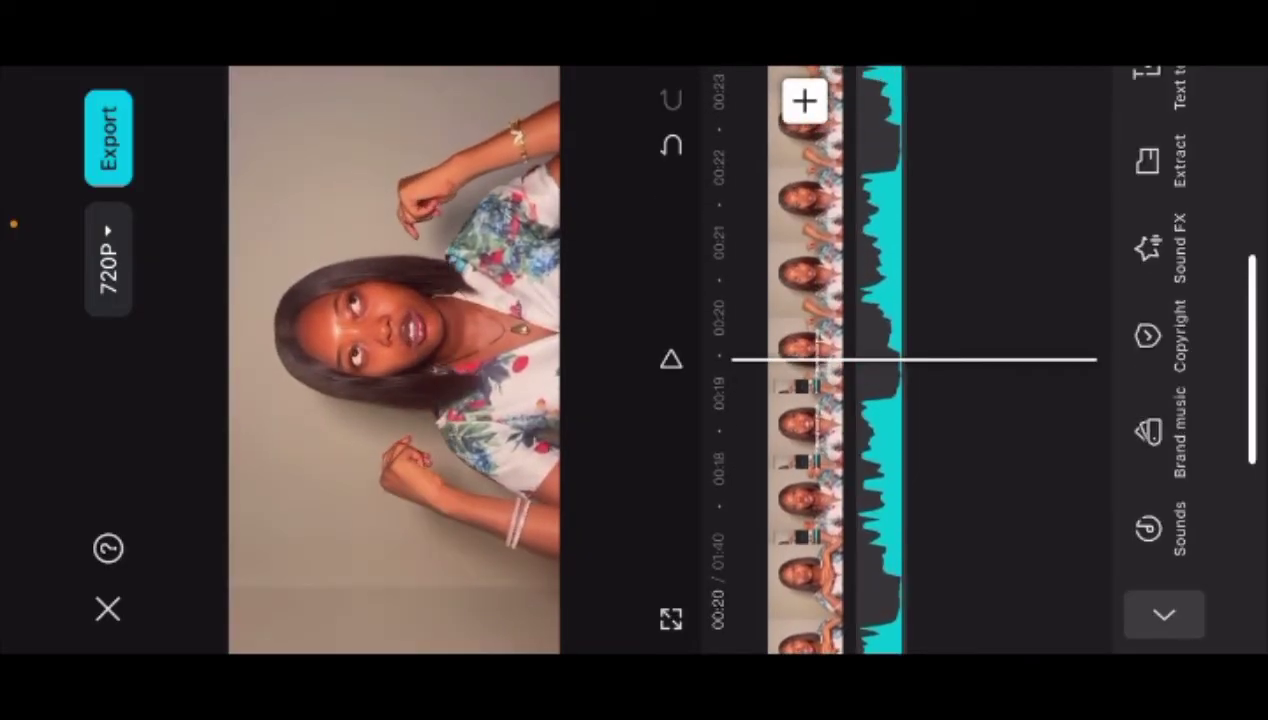
Step: Select the split music section near 00:21 and raise its volume to 47
left_click(880, 300)
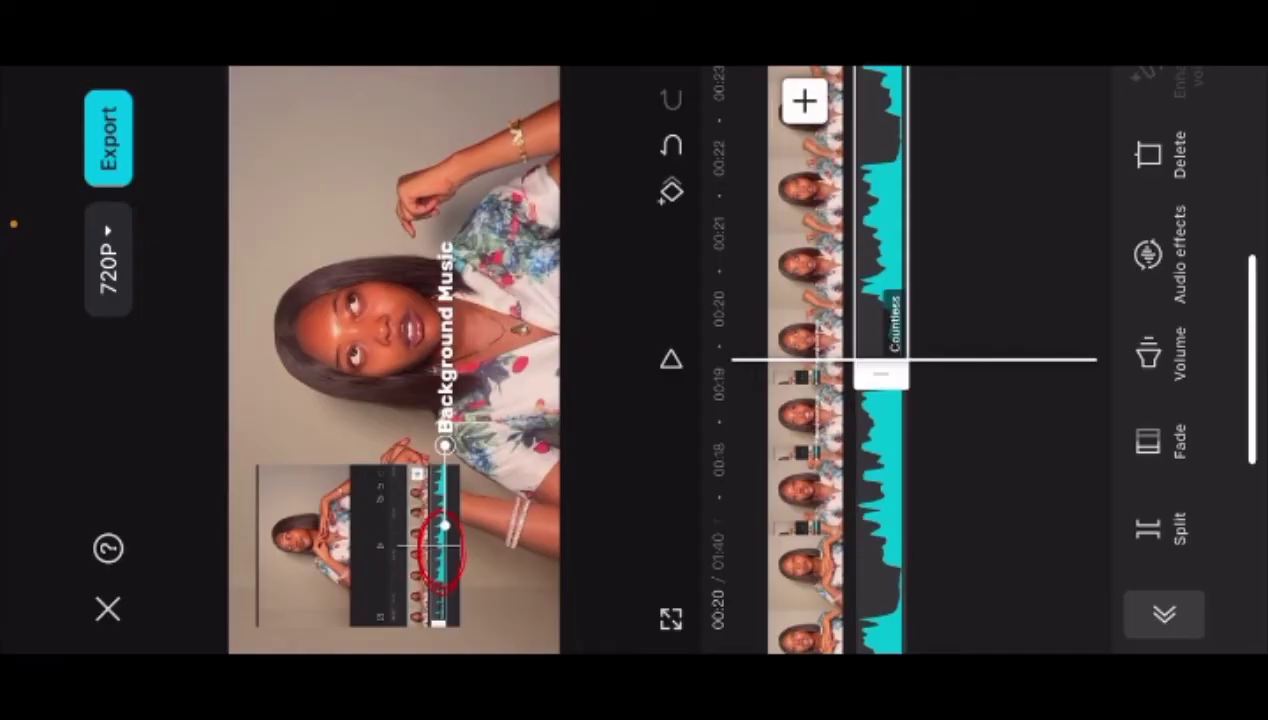
left_click(670, 358)
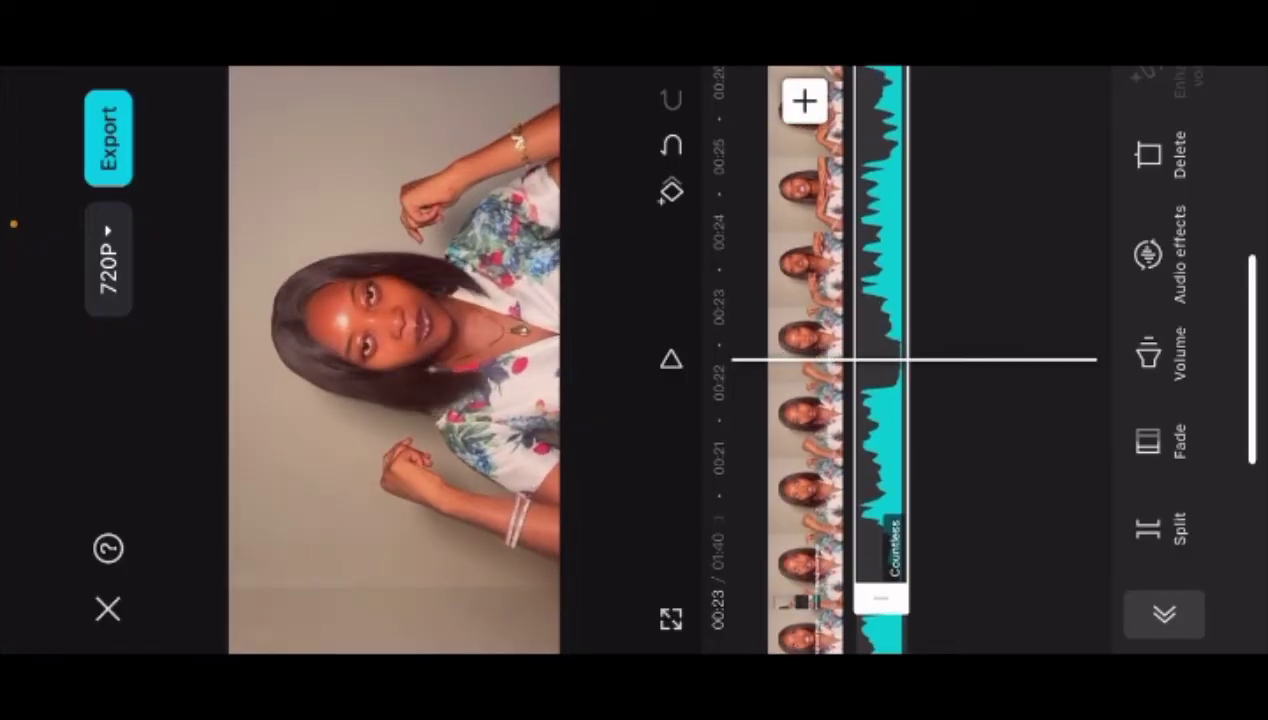
scroll(835, 360, "down", 3)
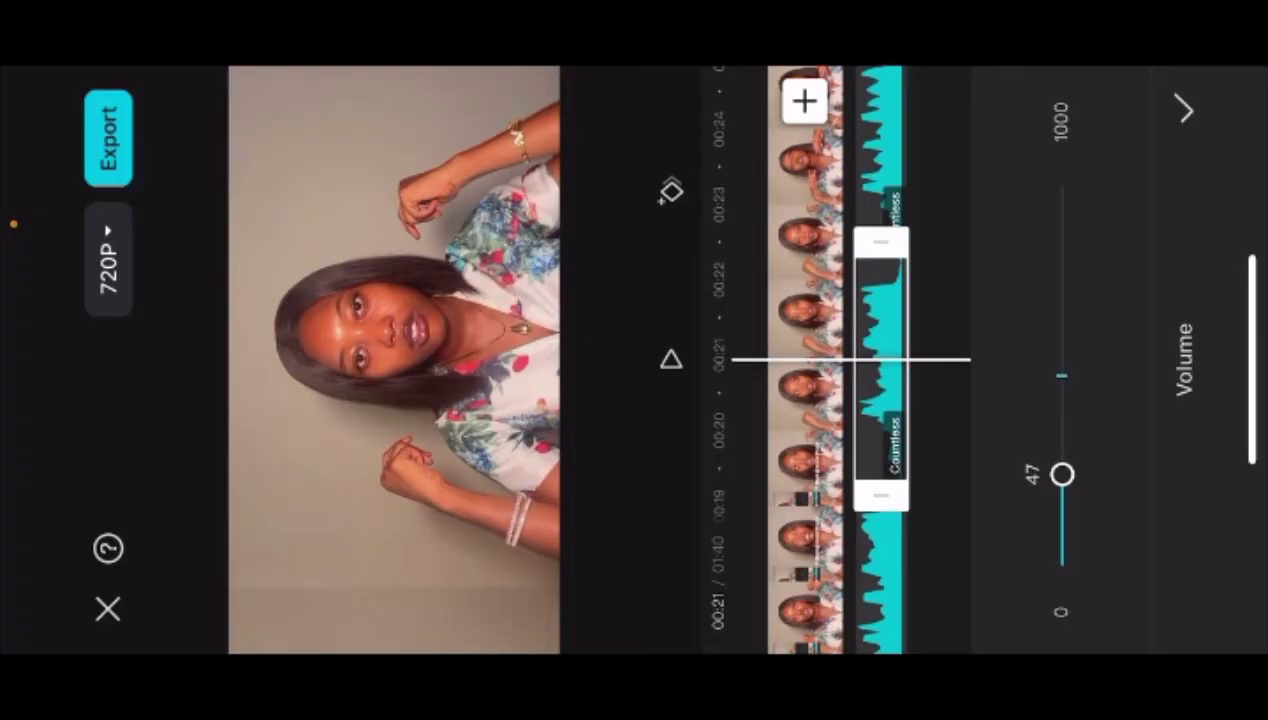
left_click(671, 358)
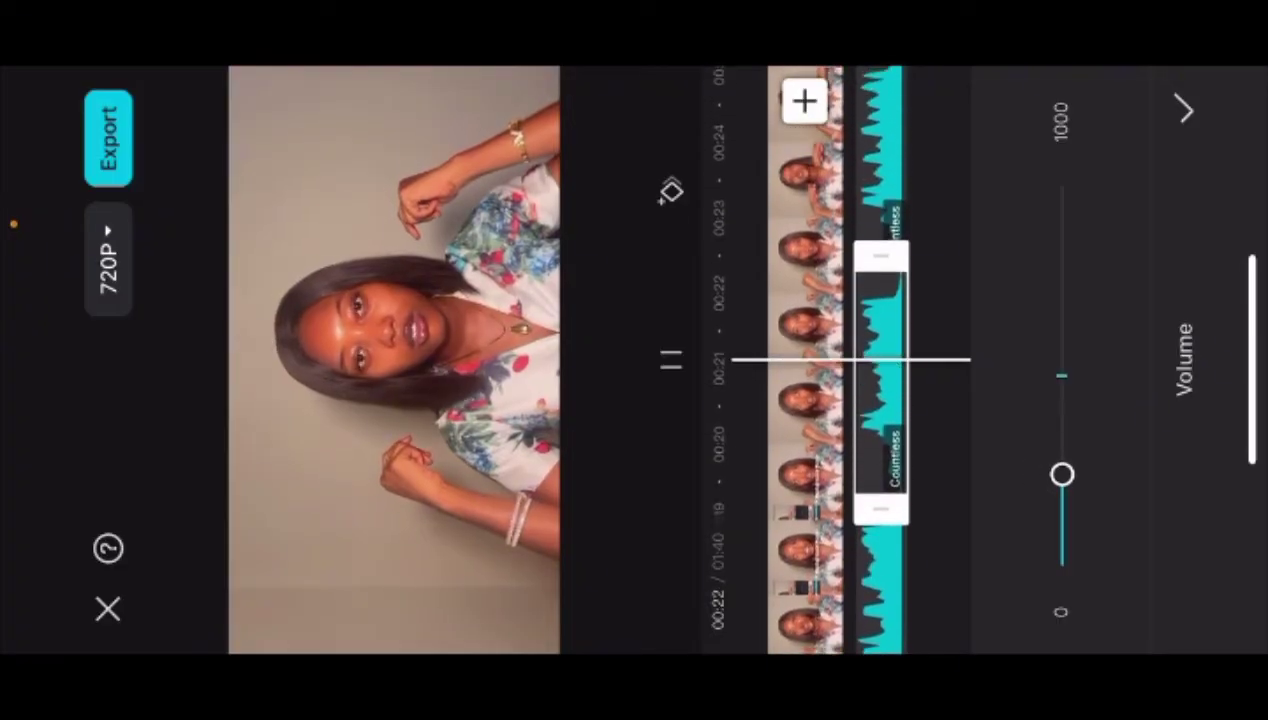
left_click(671, 358)
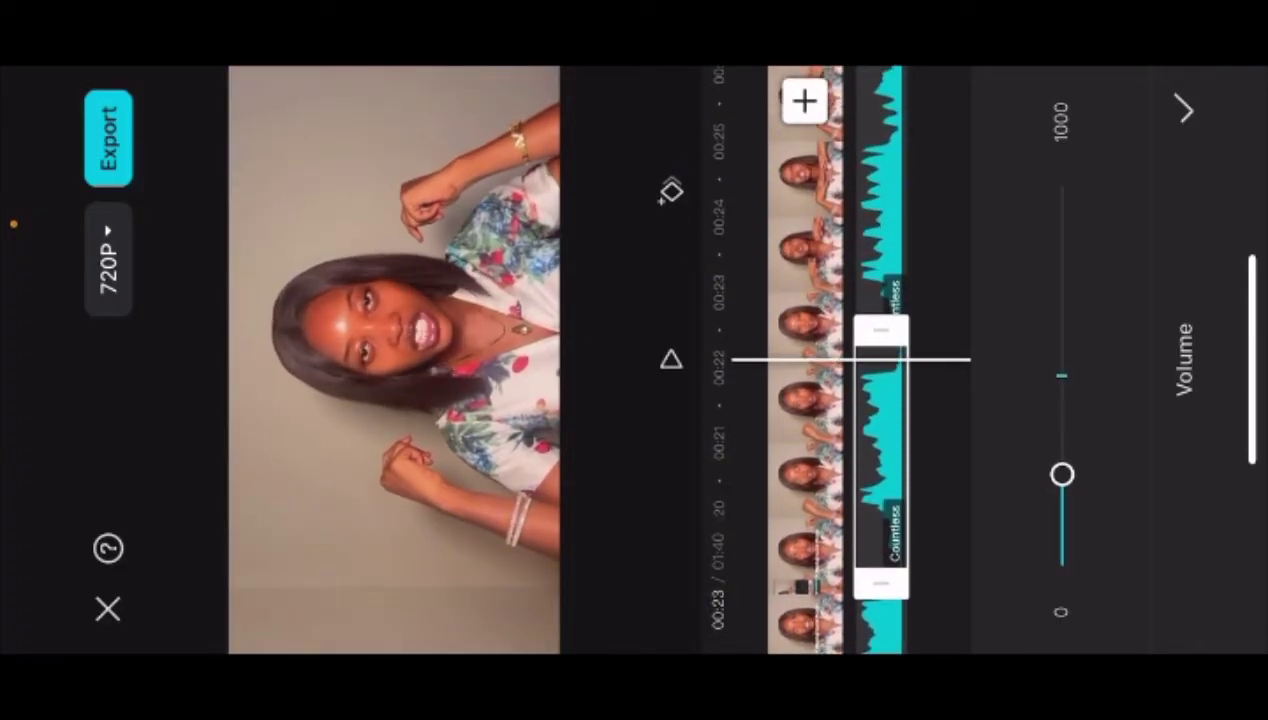
scroll(805, 360, "down", 3)
left_click(1185, 110)
scroll(805, 360, "up", 2)
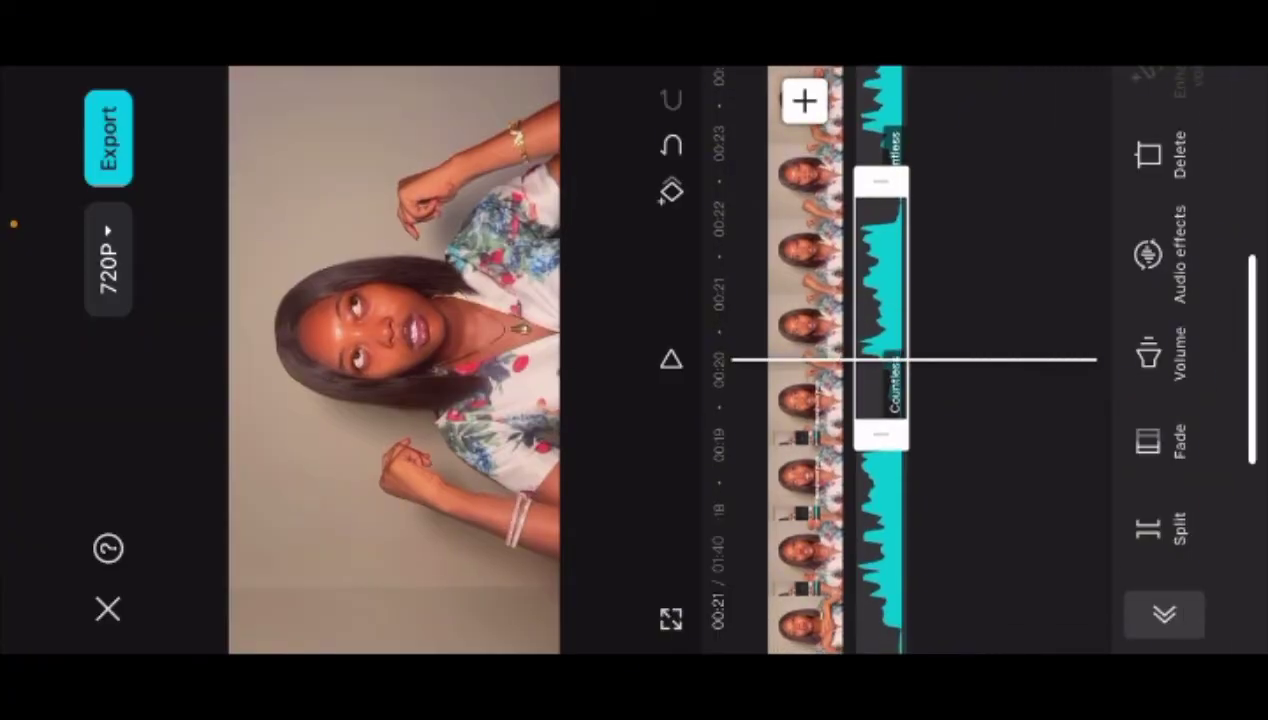
Step: Give the section a 0.3-second fade in and fade out, then play it back
left_click(1150, 440)
left_click_drag(1019, 492, 1019, 457)
left_click(671, 358)
mouse_move(1094, 495)
left_mouse_down()
mouse_move(1094, 442)
mouse_move(1094, 457)
left_mouse_up()
left_click(1185, 110)
scroll(805, 360, "up", 2)
left_click(671, 358)
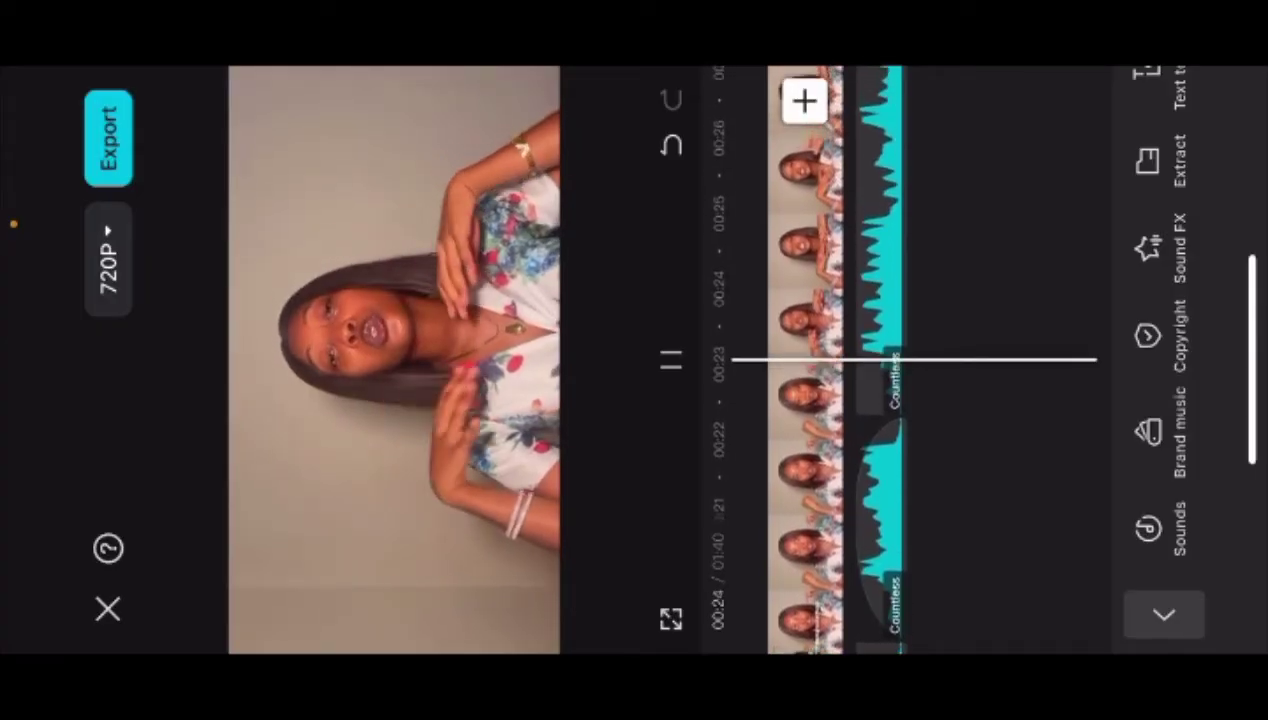
left_click(880, 400)
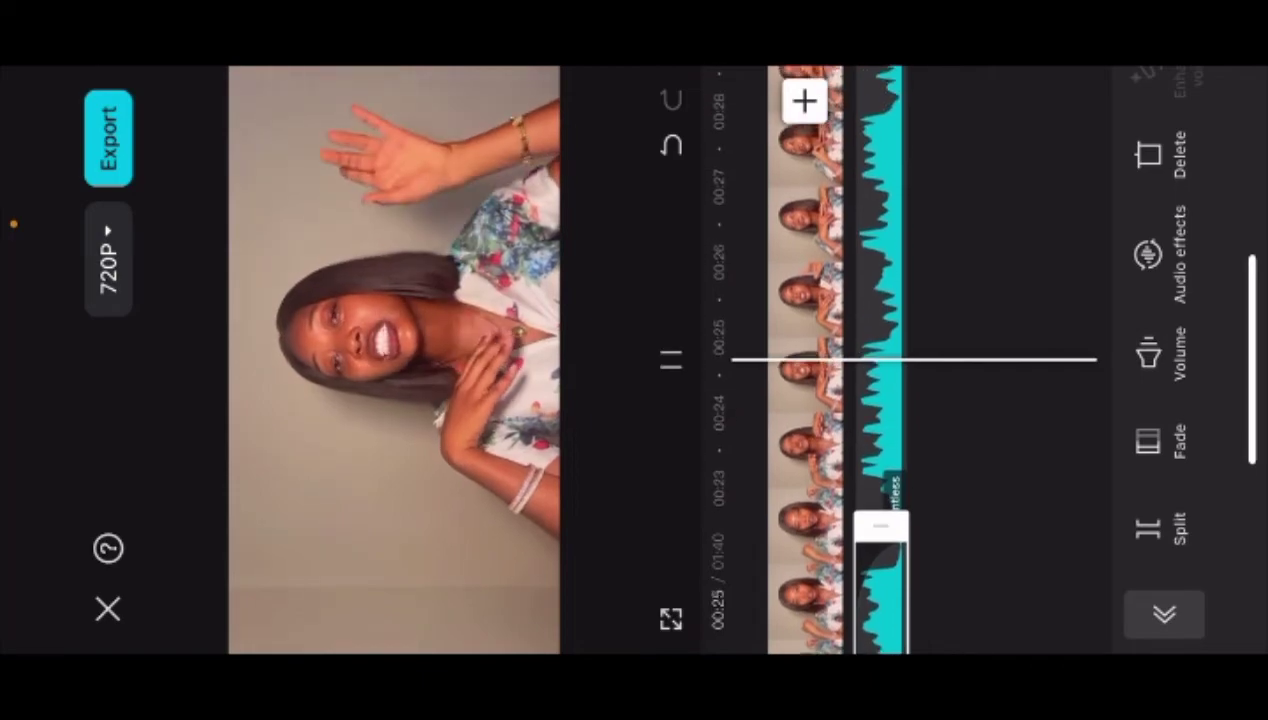
key("space")
key("space")
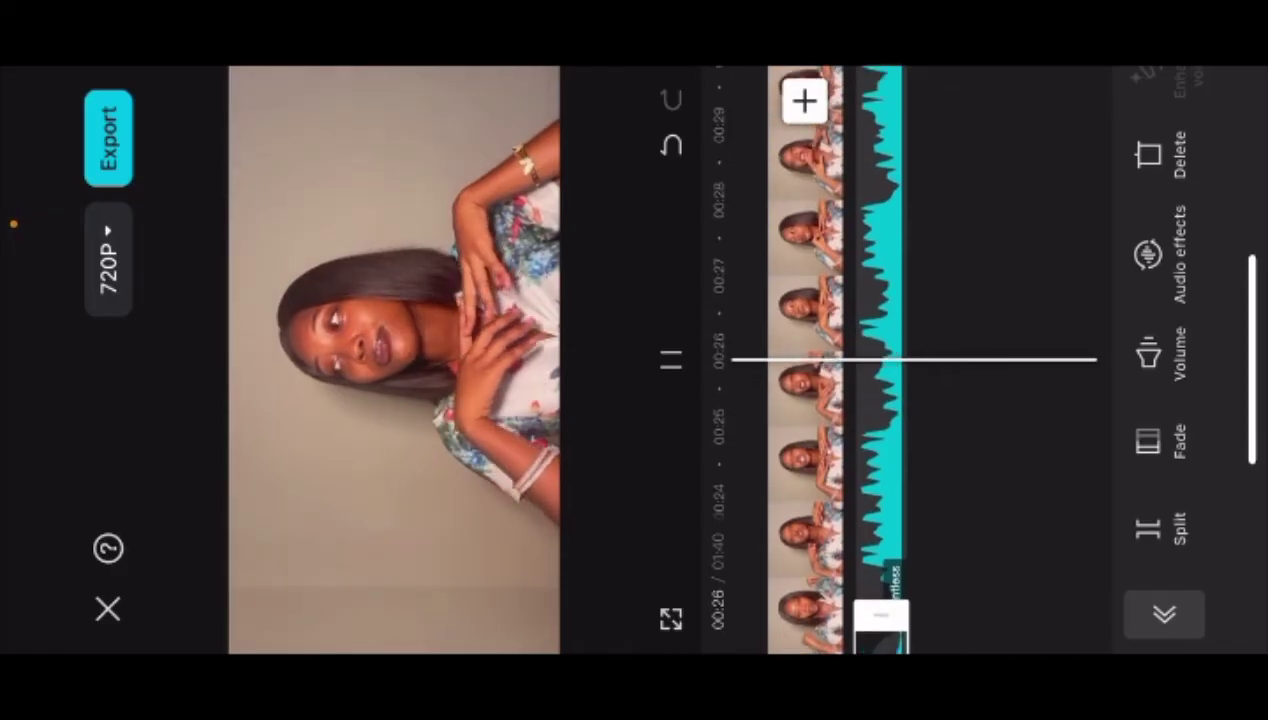
Step: Split the background music near 00:26 and select the new short section
left_click(1150, 528)
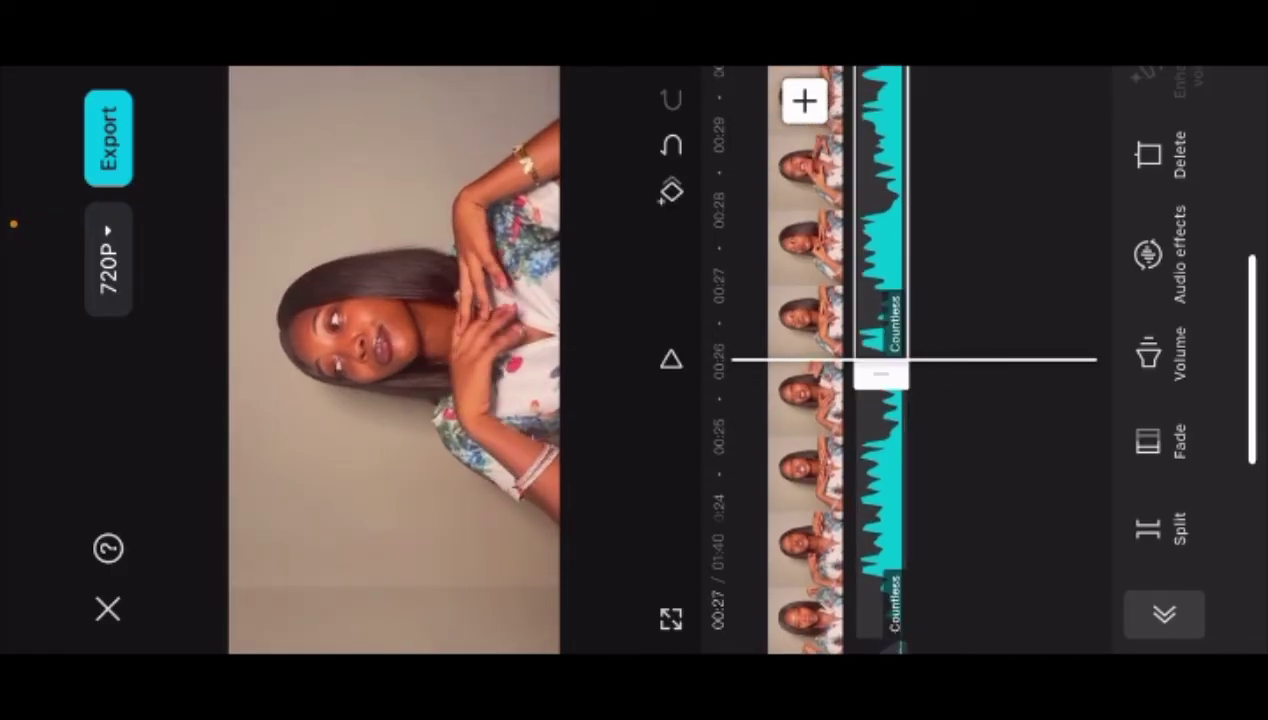
key("space")
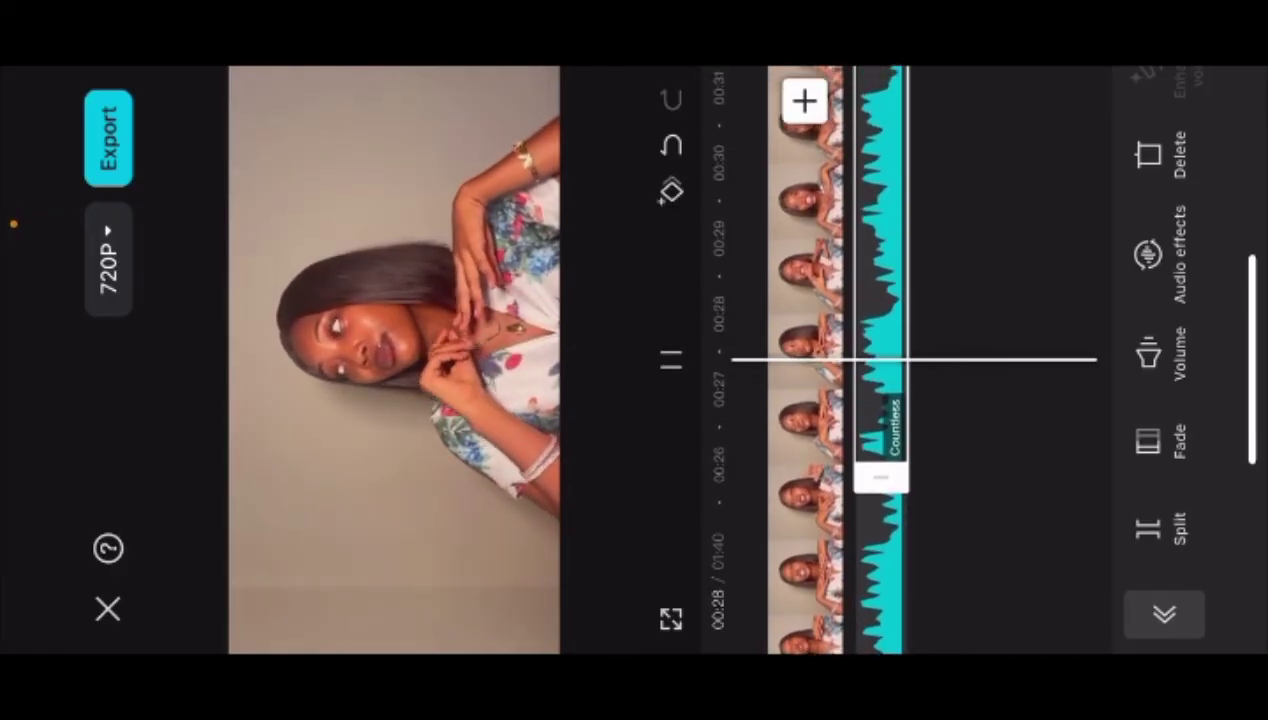
key("space")
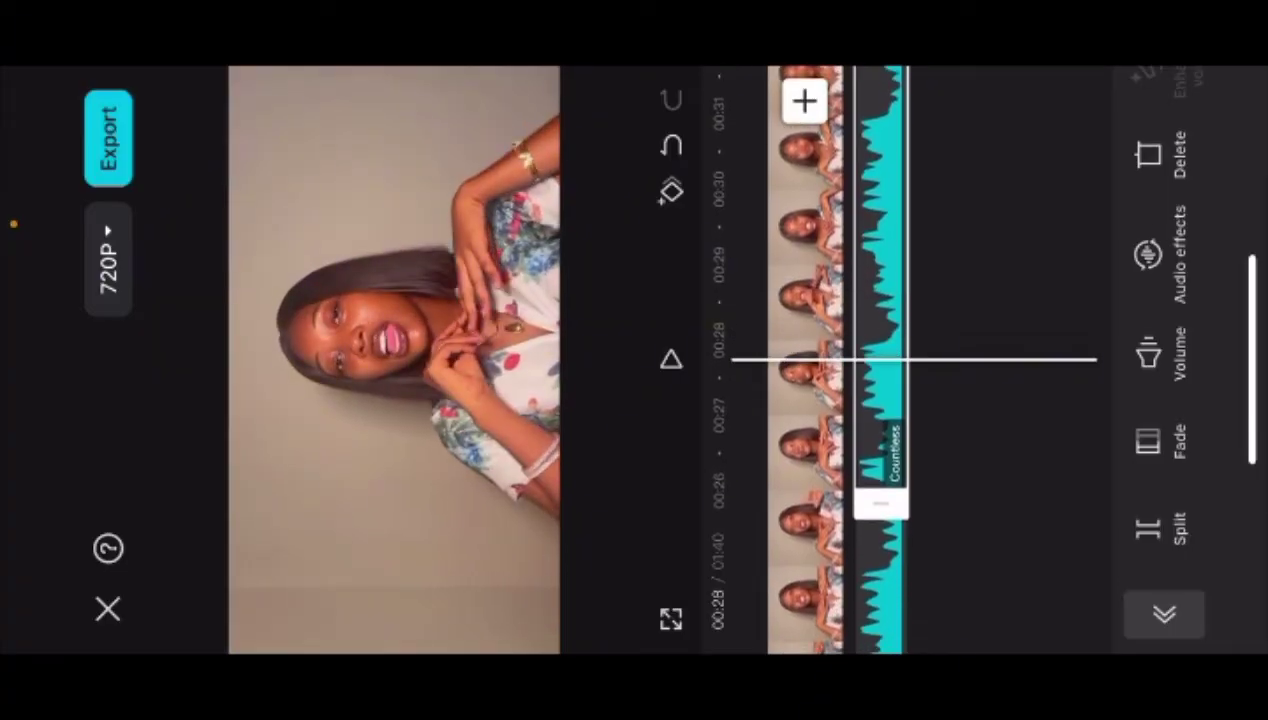
left_click(880, 420)
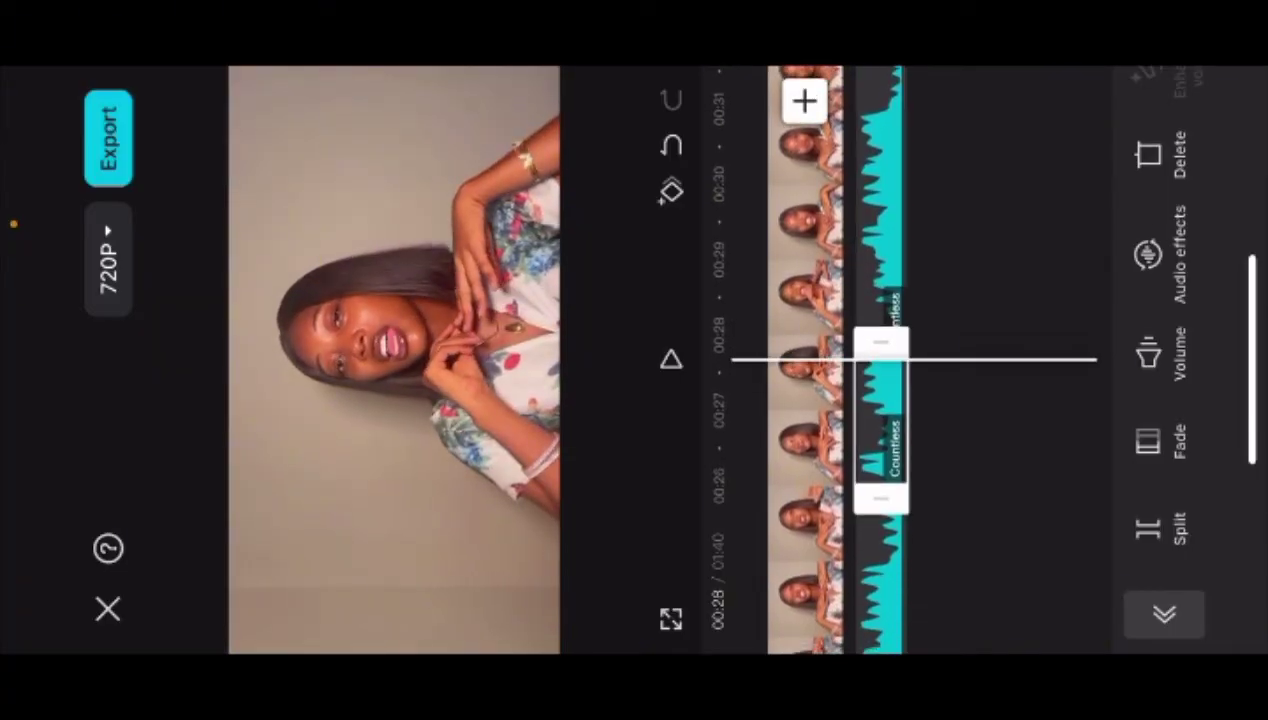
Step: Raise the new section's volume to 94
left_click(1150, 440)
left_click(1185, 108)
left_click(1146, 354)
left_click_drag(1061, 552, 1062, 385)
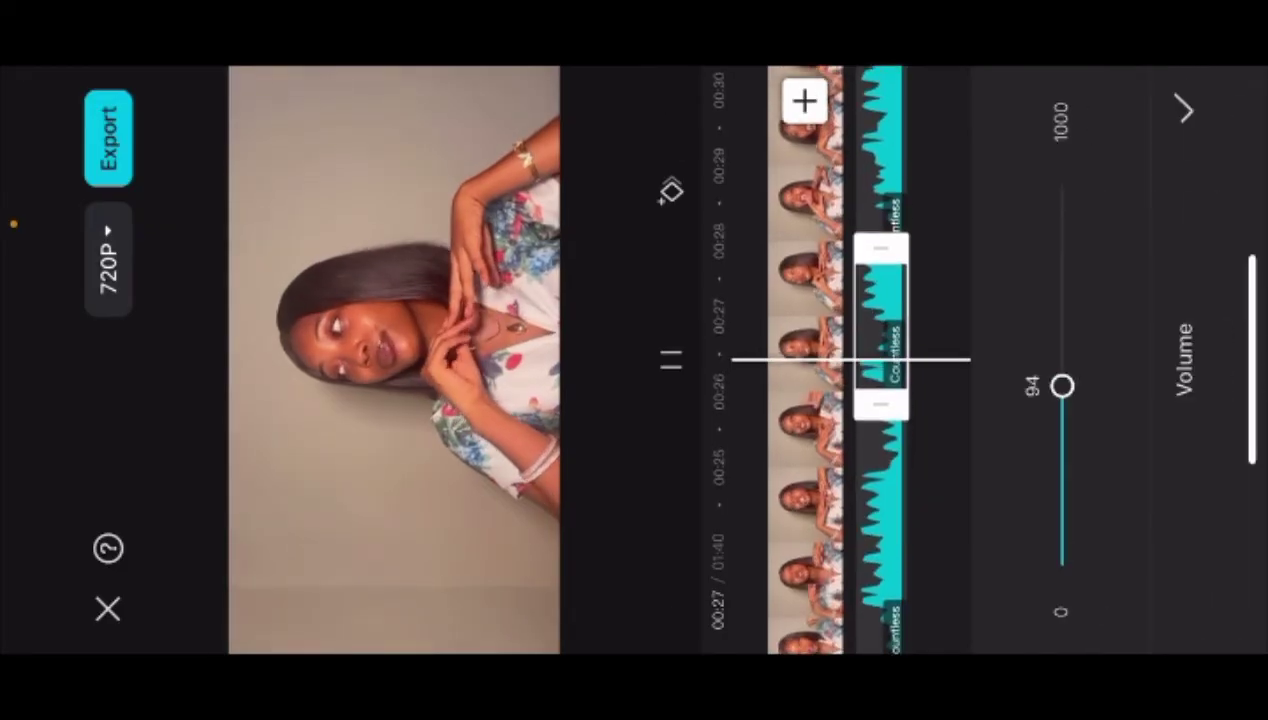
left_click(1185, 108)
Step: Add a slight fade-in to the section and play it back
left_click(1148, 440)
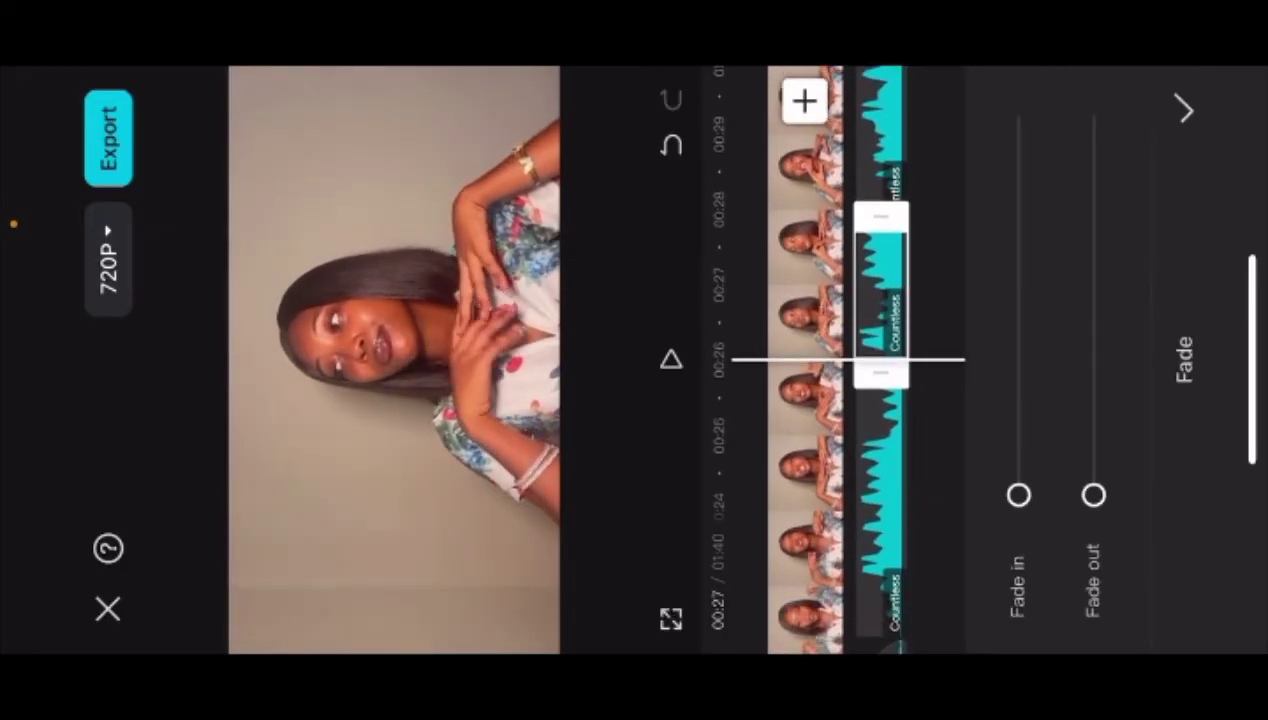
left_click_drag(1016, 497, 1016, 478)
left_click(671, 358)
left_click(1185, 108)
left_click(671, 358)
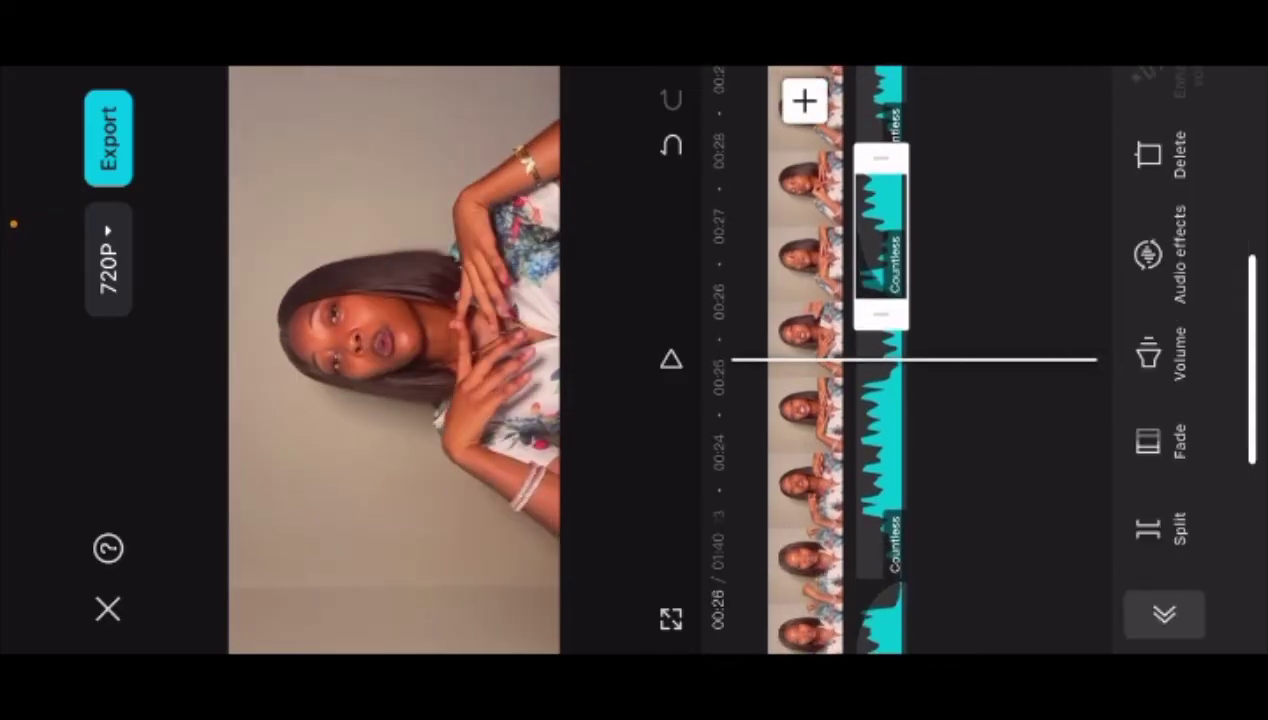
left_click(1164, 613)
left_click(671, 358)
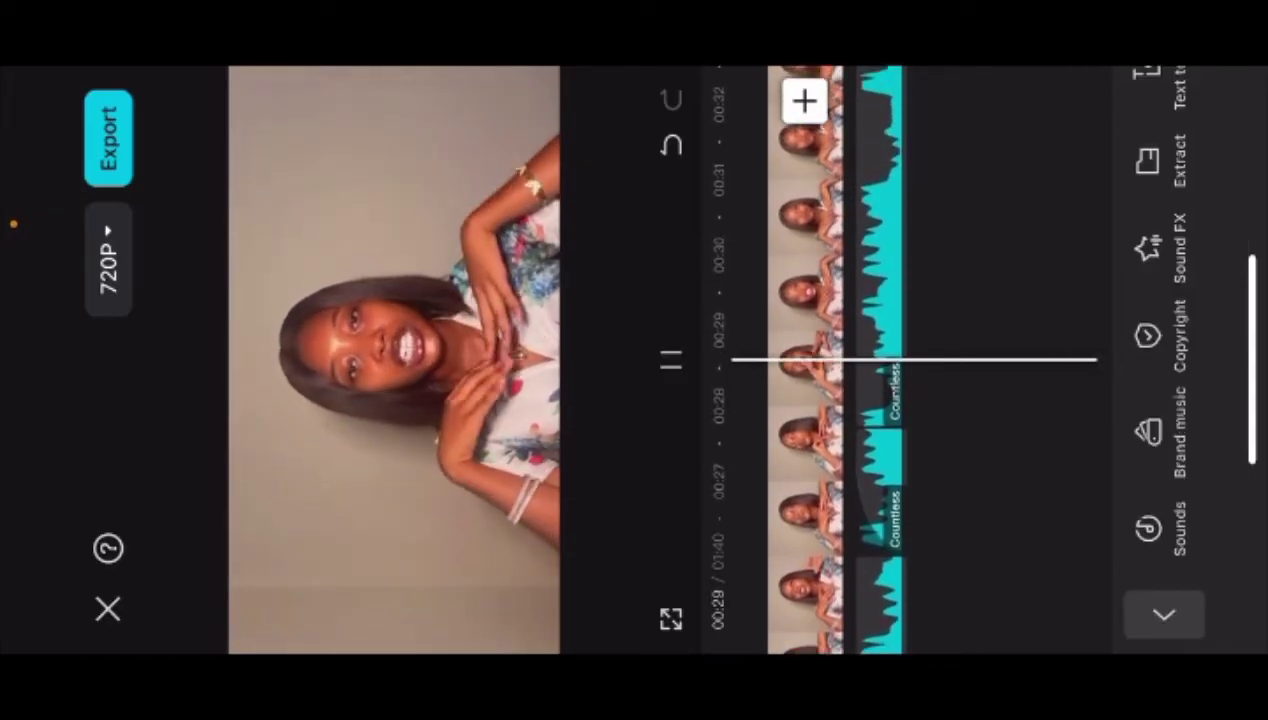
Step: Pause near 00:30, split the Countless track there, and set the new section to volume 34
left_click(671, 358)
scroll(805, 360, "down", 1)
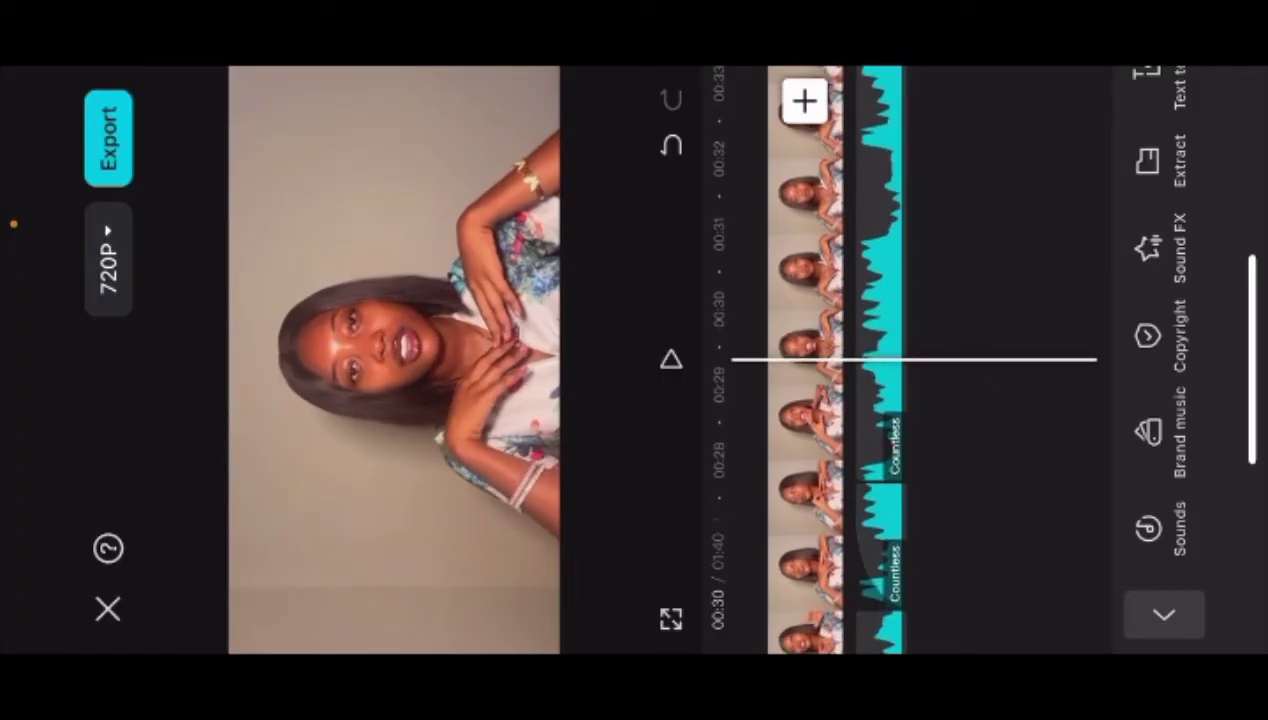
left_click(880, 290)
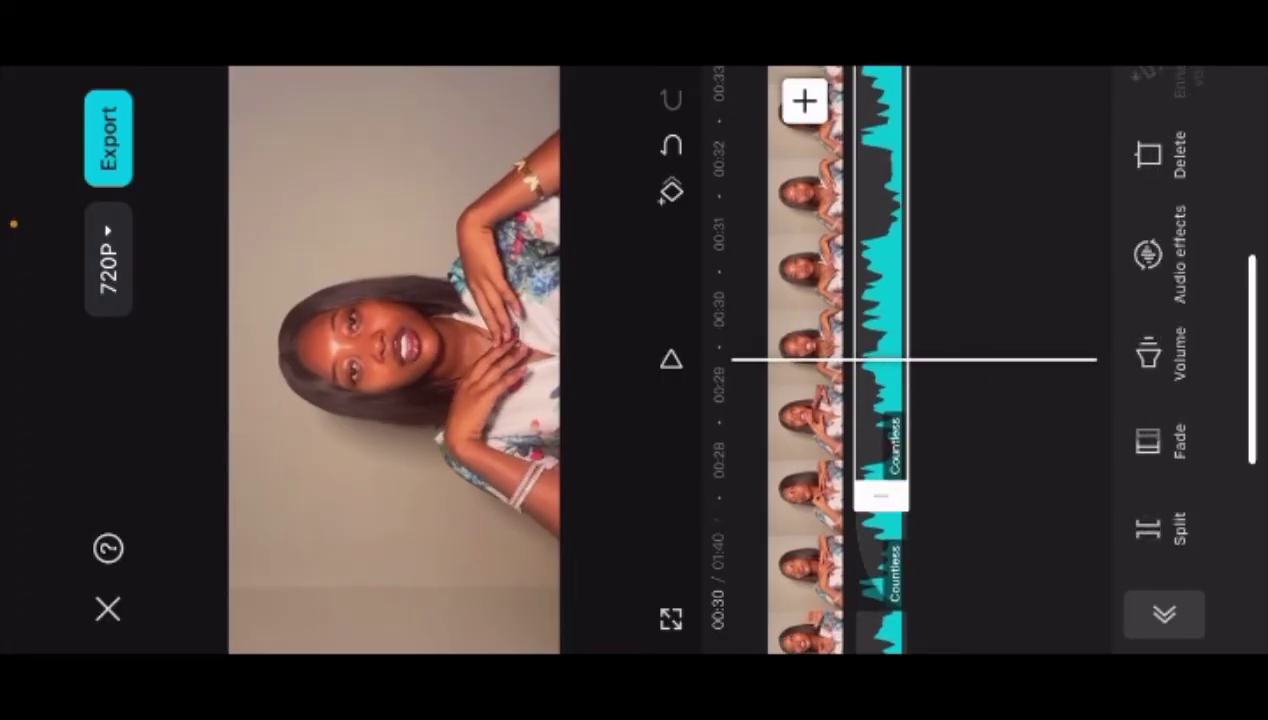
scroll(805, 360, "up", 1)
left_click(1148, 527)
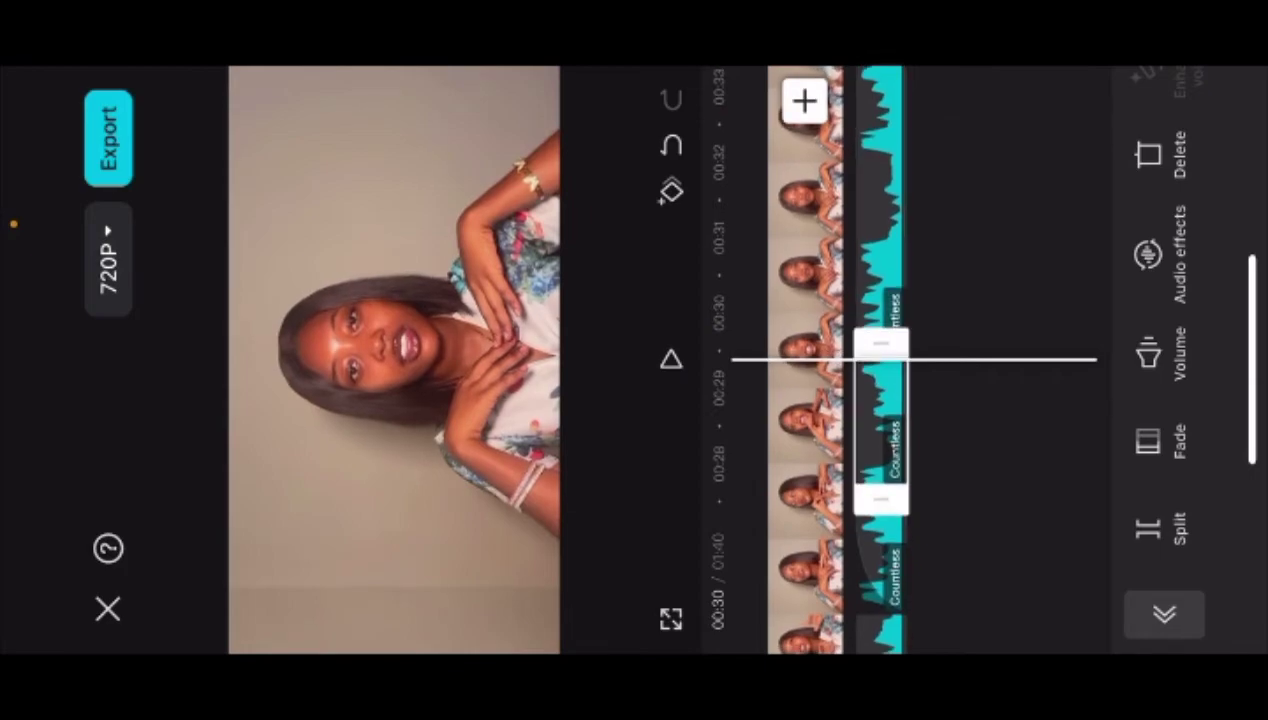
left_click(1148, 355)
left_click_drag(1062, 554, 1062, 499)
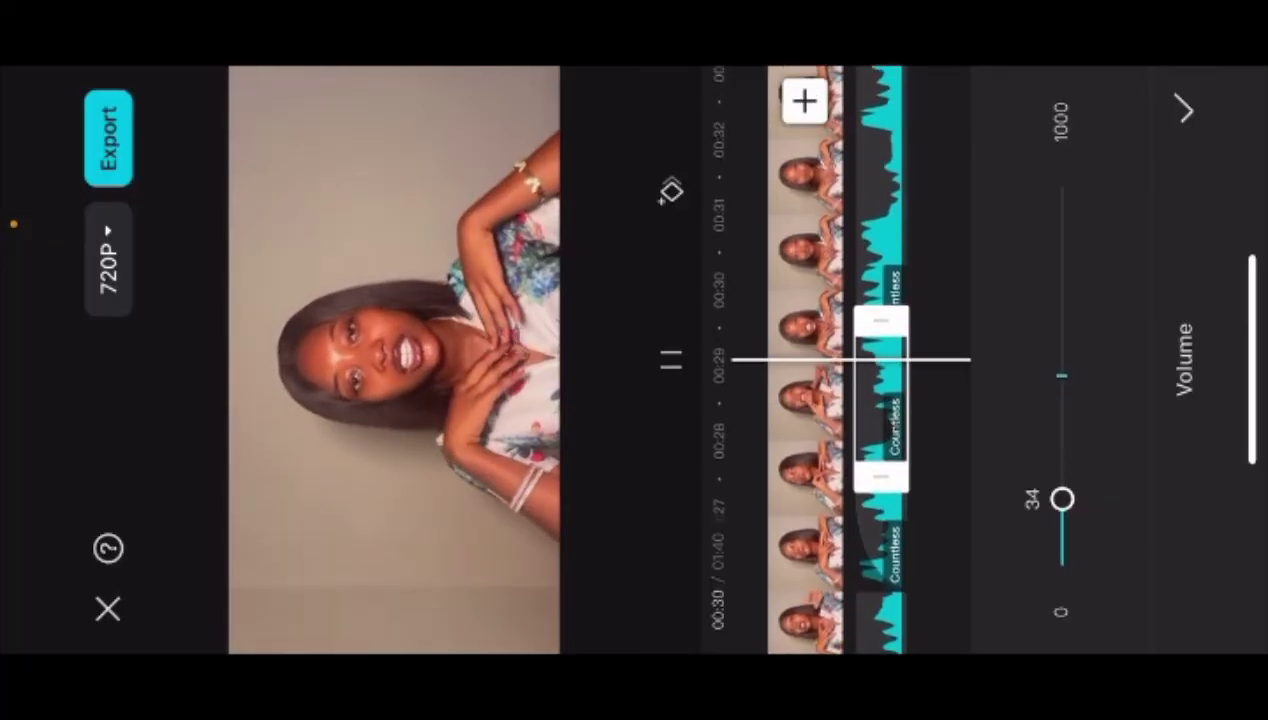
left_click(1185, 108)
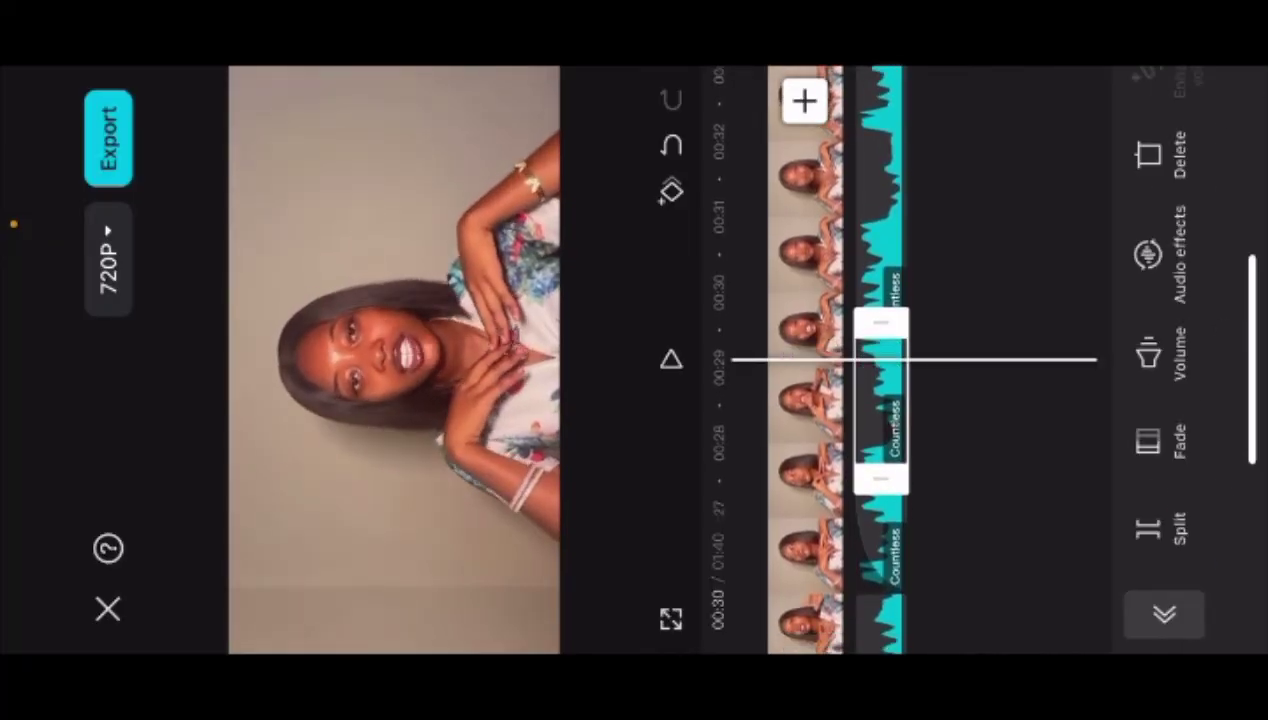
left_click(1163, 614)
left_click(670, 358)
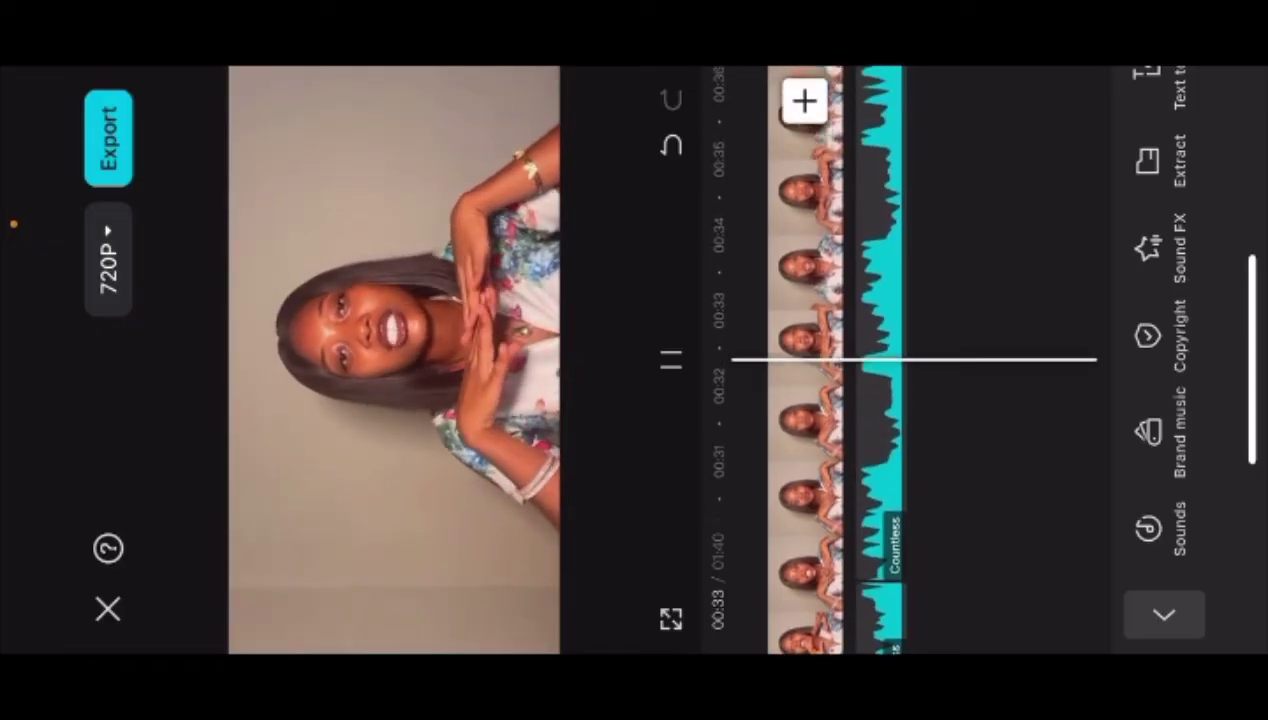
Step: Turn the Countless section near 00:33 down to volume 0 and replay from 00:27
left_click(670, 358)
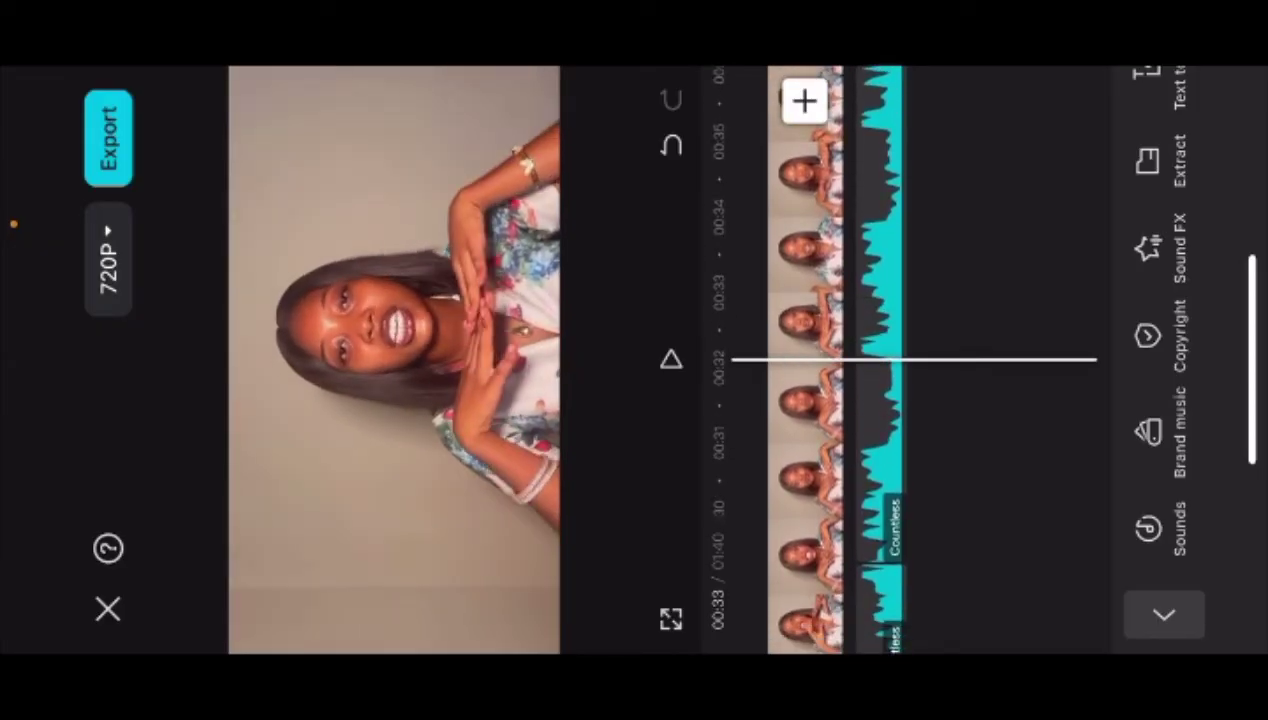
left_click(880, 460)
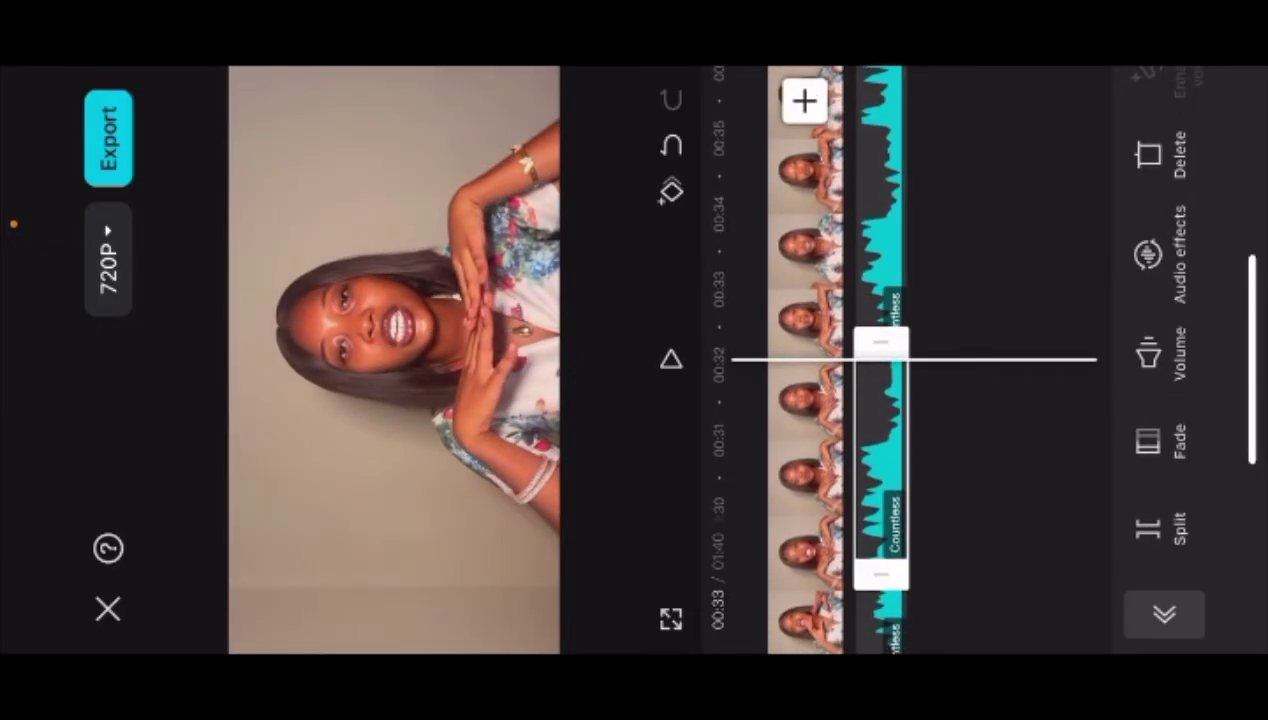
left_click(1148, 355)
left_click_drag(1061, 558, 1061, 600)
left_click(1183, 108)
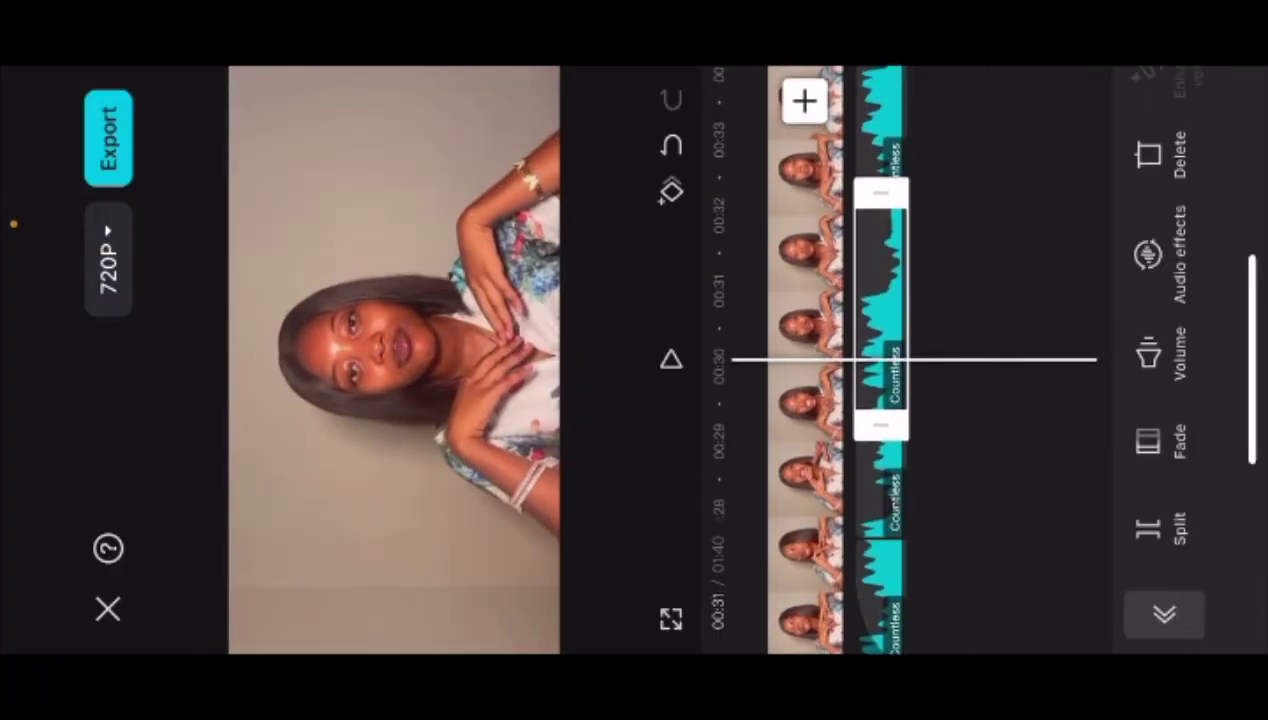
left_click_drag(800, 460, 800, 250)
left_click(670, 358)
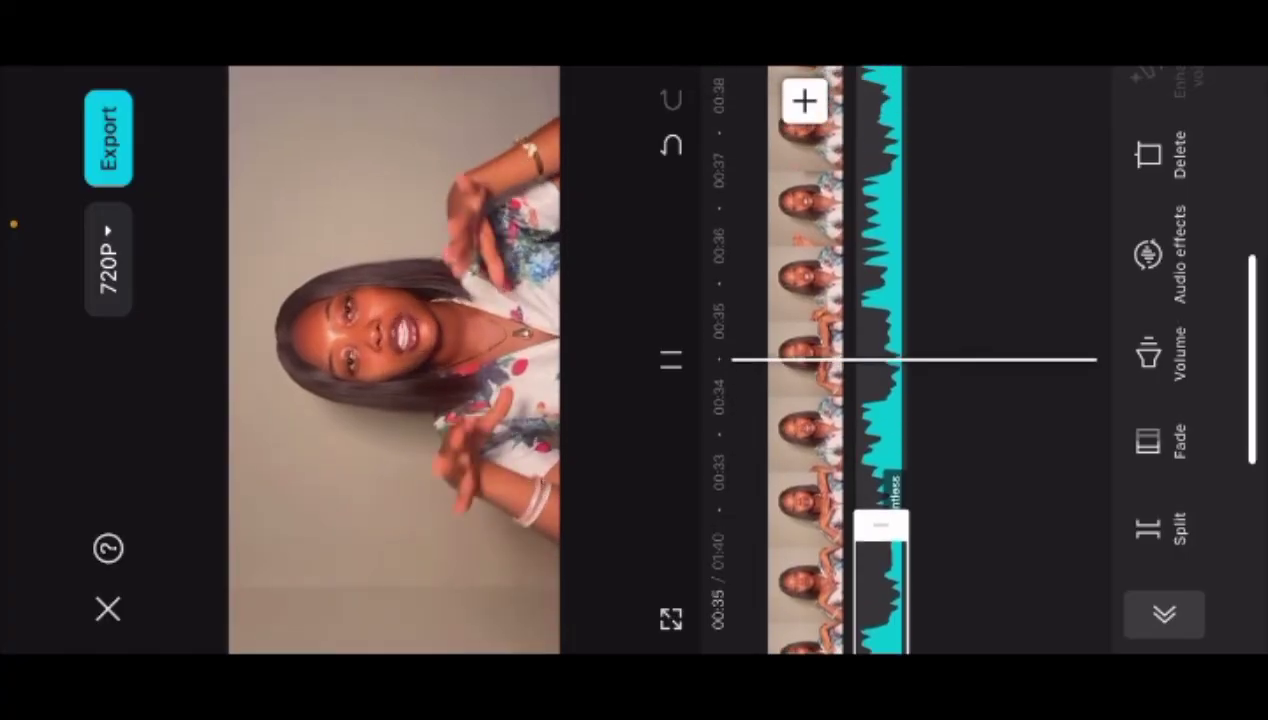
Step: Set the section at 00:36 to about volume 15 and preview it
left_click(670, 358)
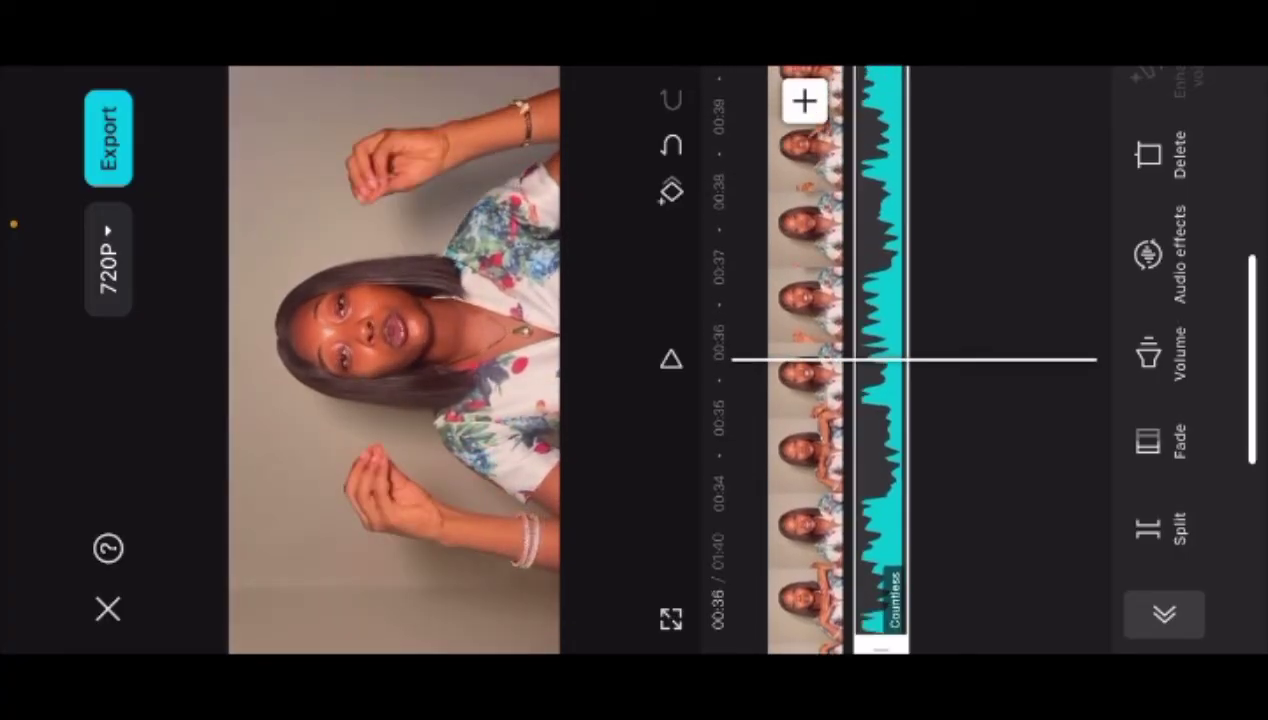
left_click(1149, 354)
mouse_move(1062, 553)
left_mouse_down()
mouse_move(1062, 527)
mouse_move(1062, 546)
left_mouse_up()
left_click(670, 358)
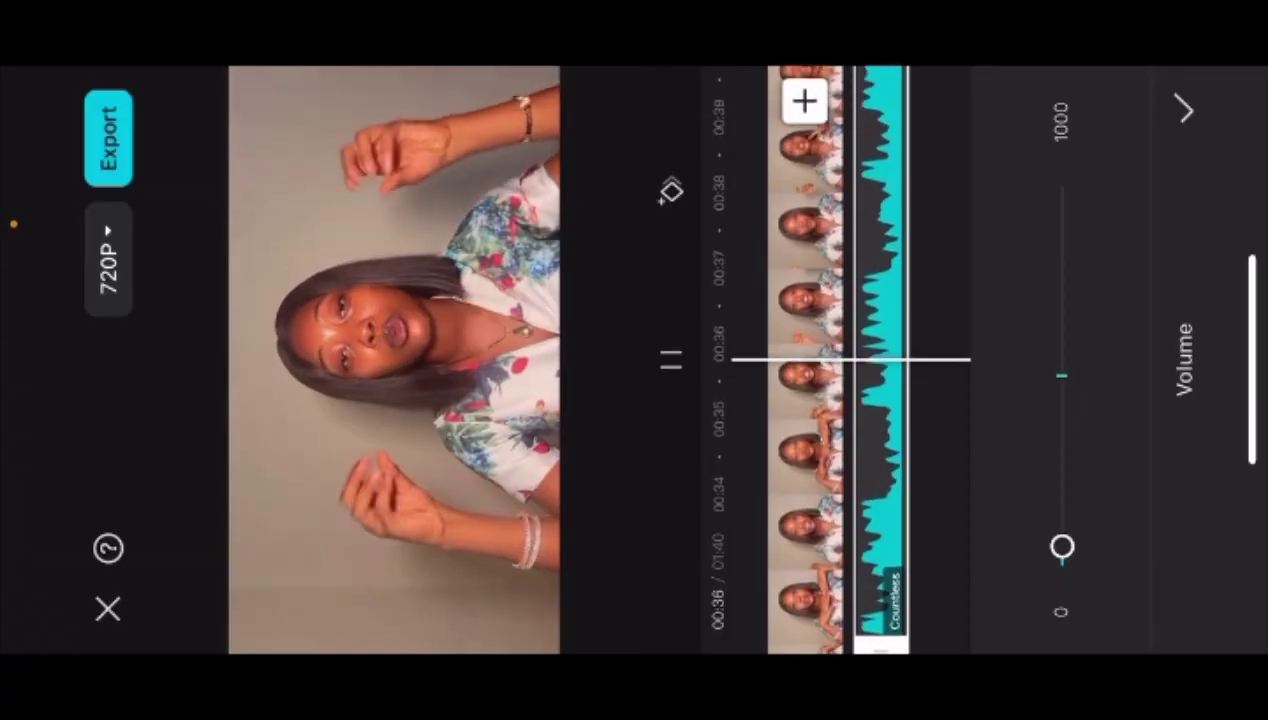
left_click(1185, 108)
Step: Nudge the volume down to about 8 from 00:33 and check playback
left_click_drag(800, 250, 800, 630)
left_click(1160, 355)
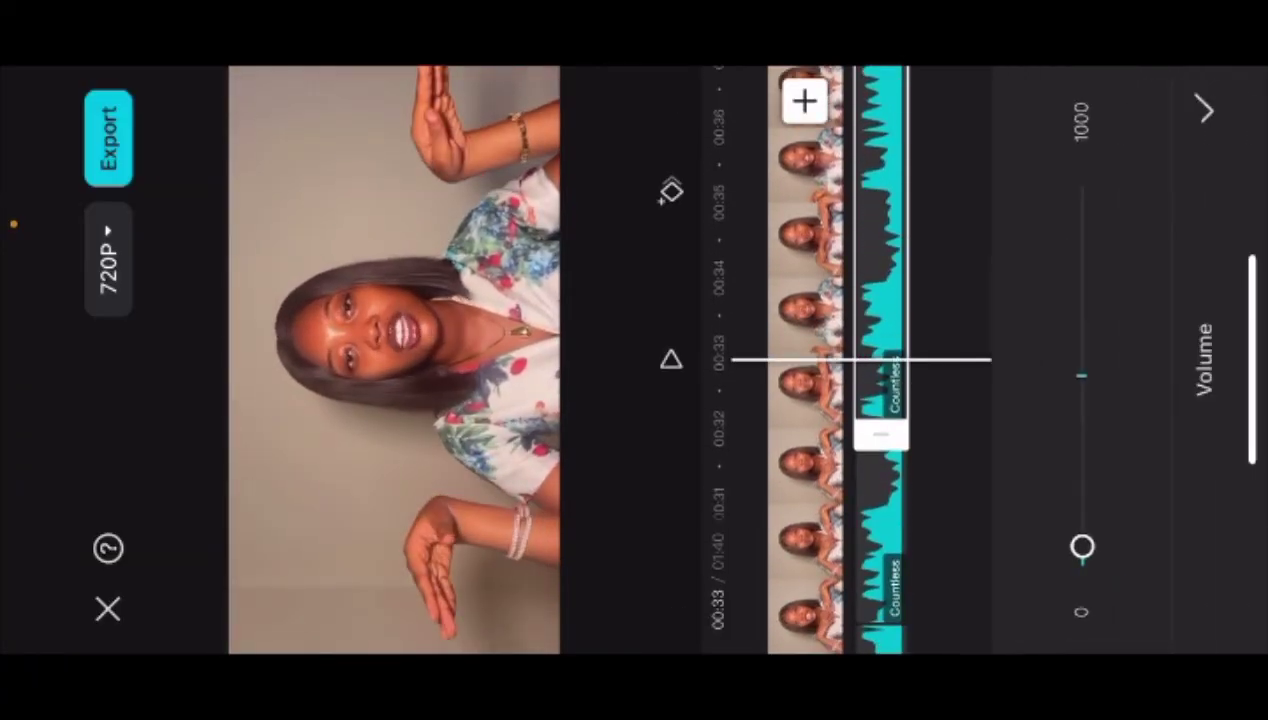
left_click_drag(1062, 547, 1062, 553)
left_click(671, 358)
left_click(1185, 110)
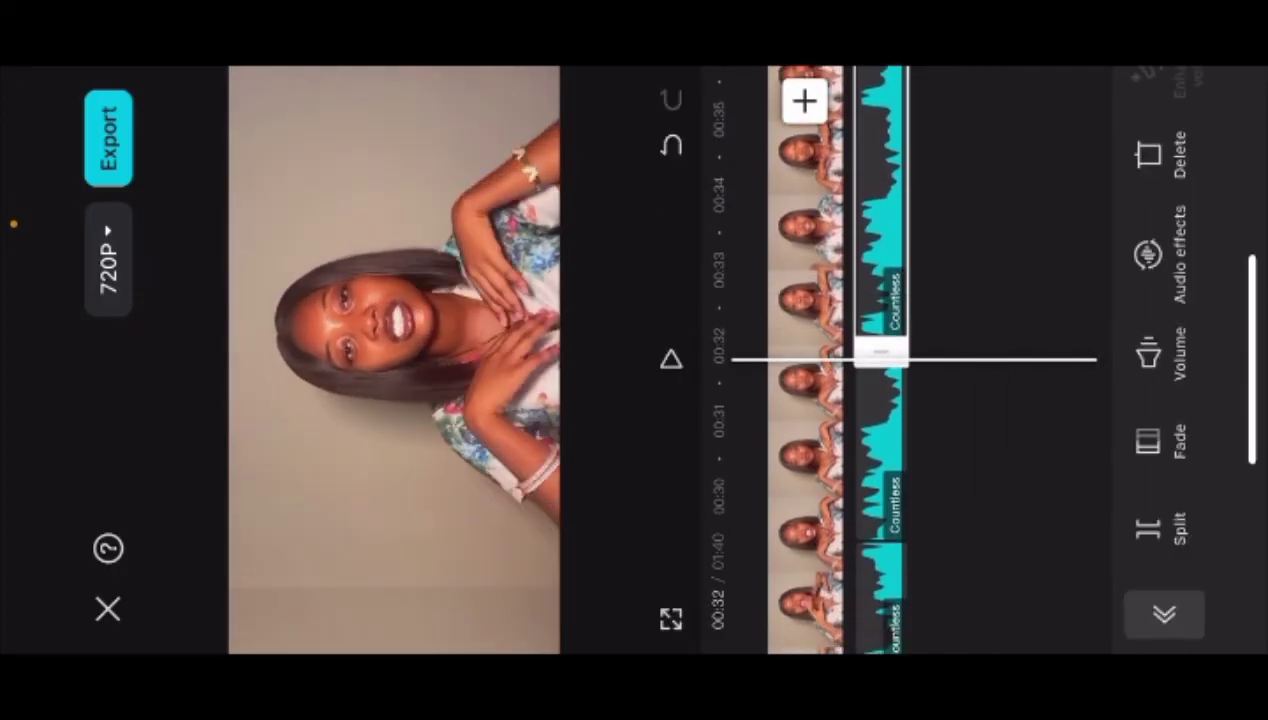